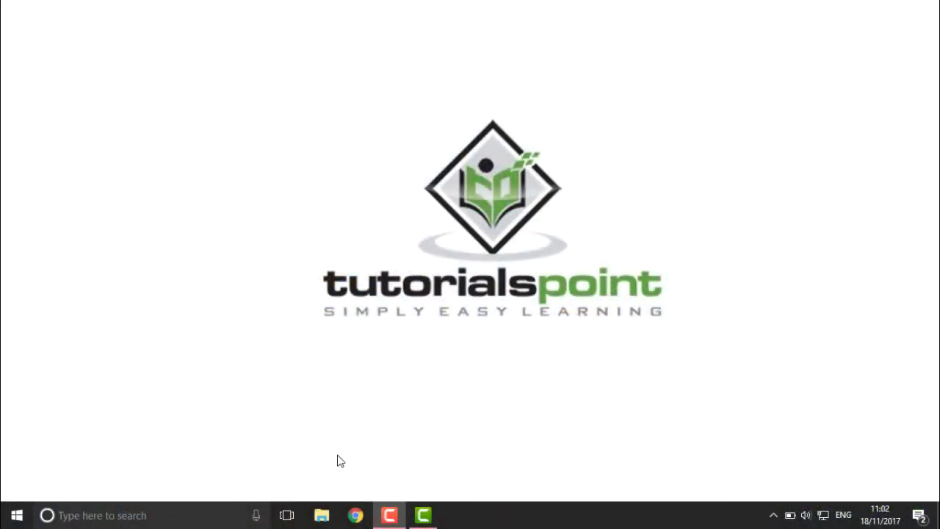
- Launch Chrome and run a Google search for 'azure' from the address bar
click(353, 515)
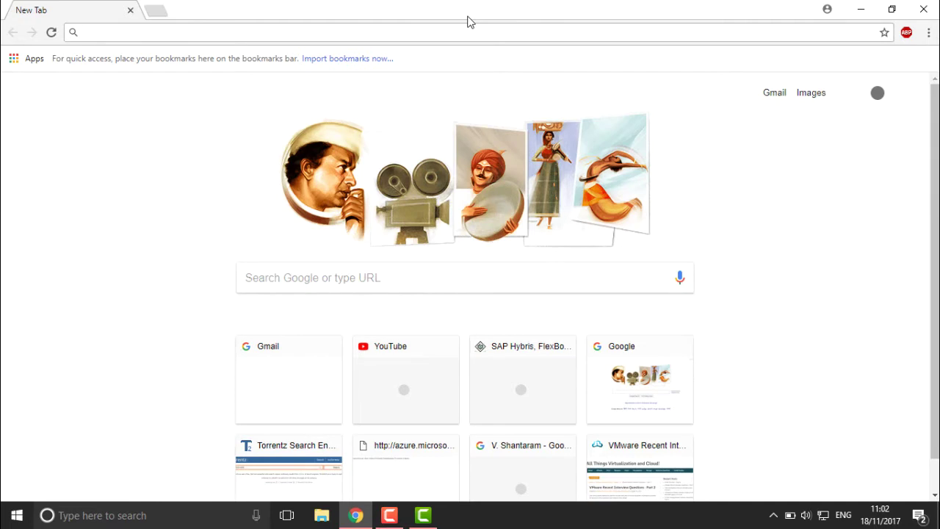
text(azure)
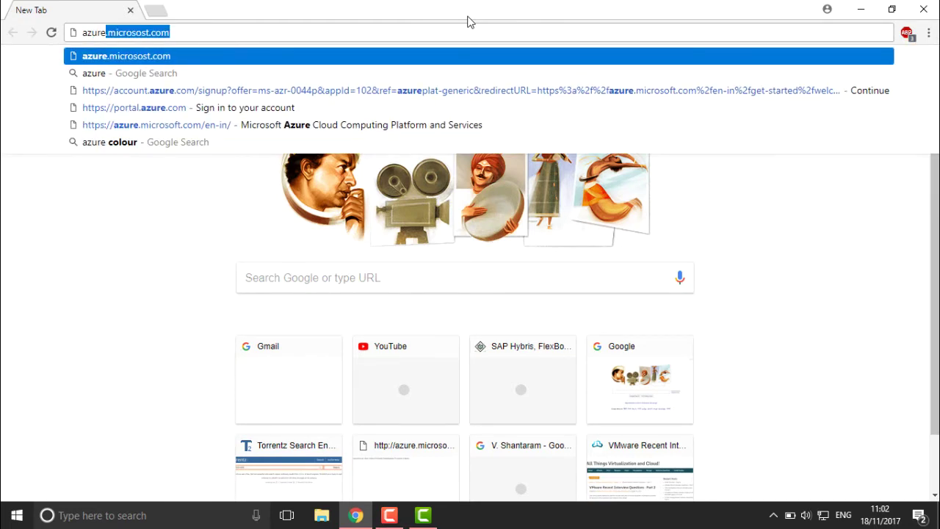
key(Delete)
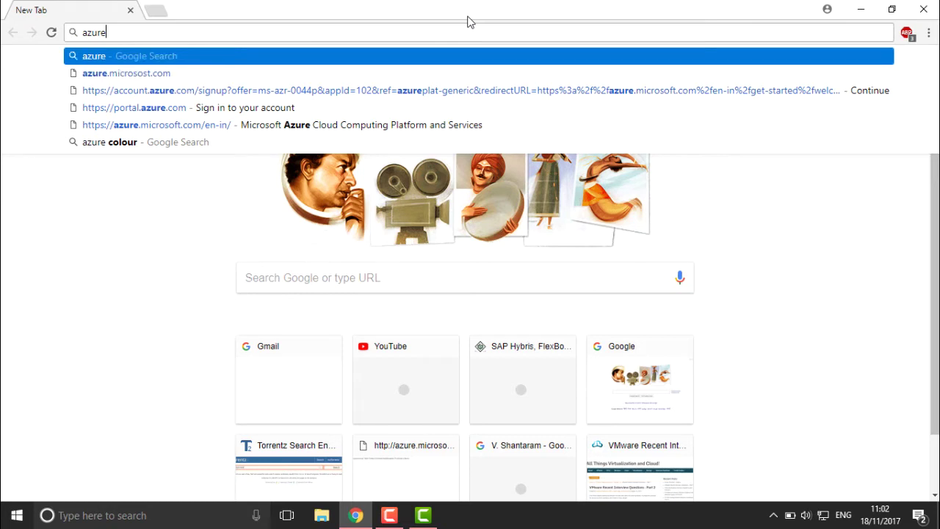
key(Return)
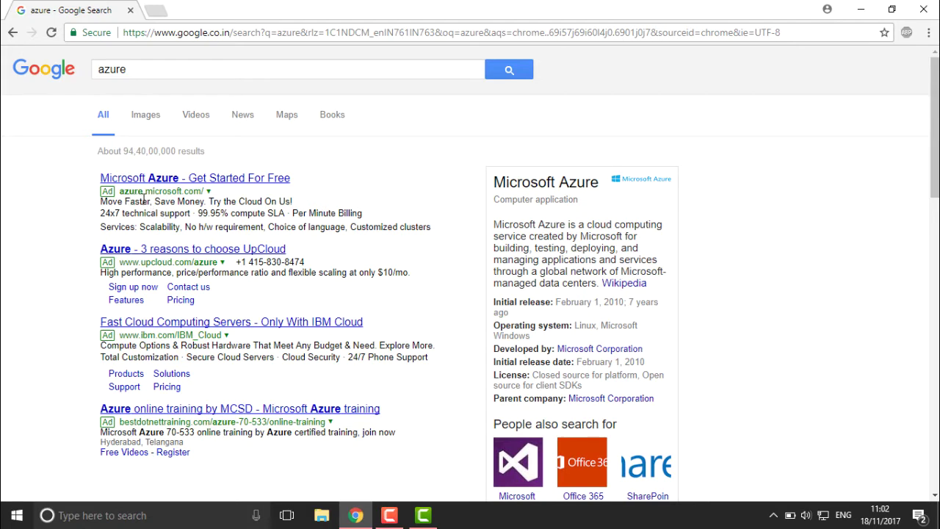
- Open the Azure free account result, then reach Solutions through the Why Azure menu
click(192, 179)
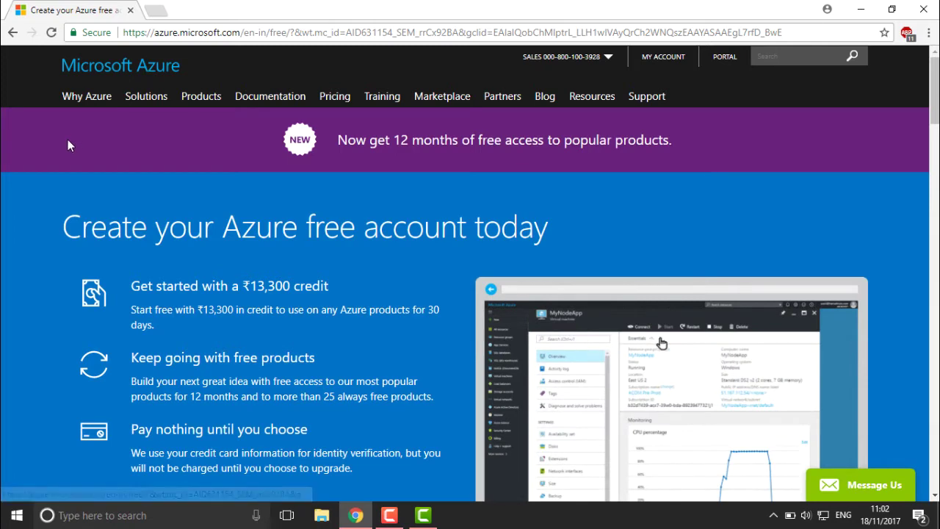
click(88, 104)
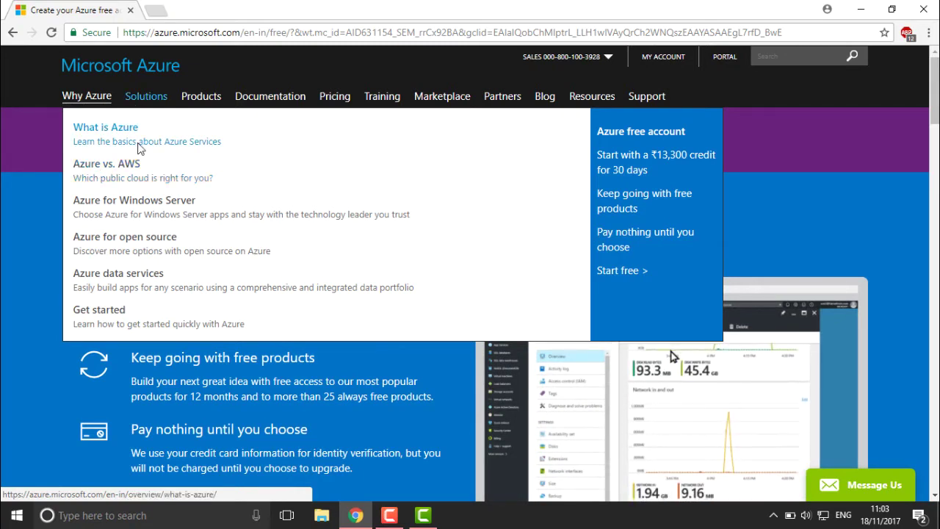
click(130, 103)
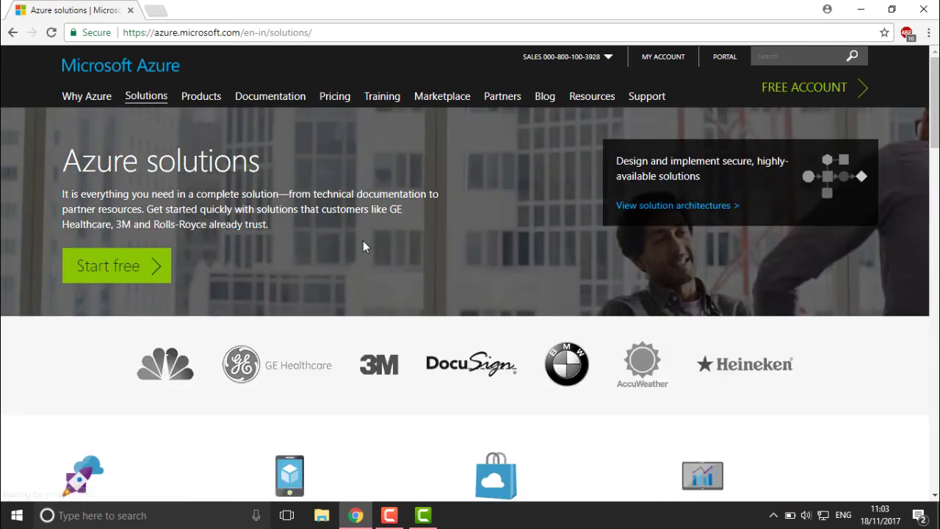
- Scroll the Solutions page, look over the Products categories, and go to Azure Documentation
mouse_move(937, 97)
mouse_down()
mouse_move(937, 192)
mouse_move(937, 115)
mouse_up()
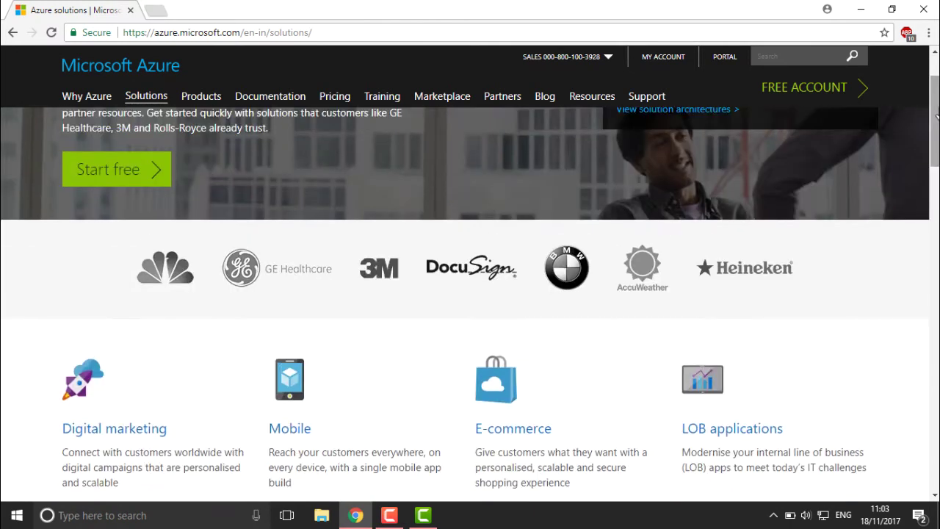
click(215, 105)
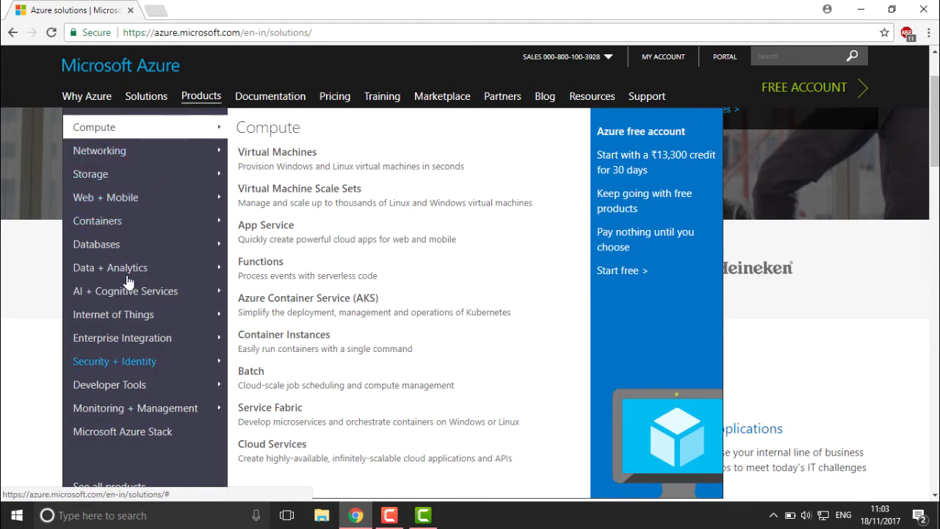
click(257, 99)
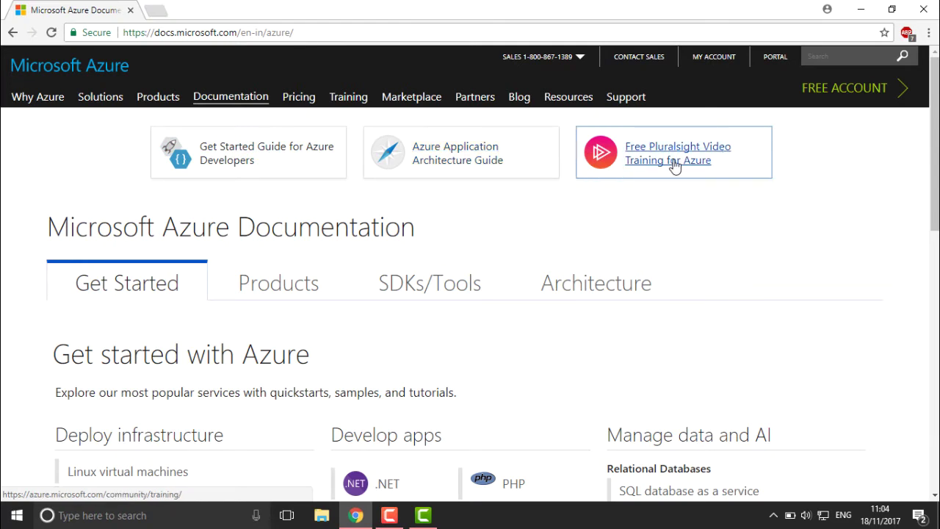
- Read the Architecture Guide's Compute options overview under Technology choices, then go to Pricing
click(438, 153)
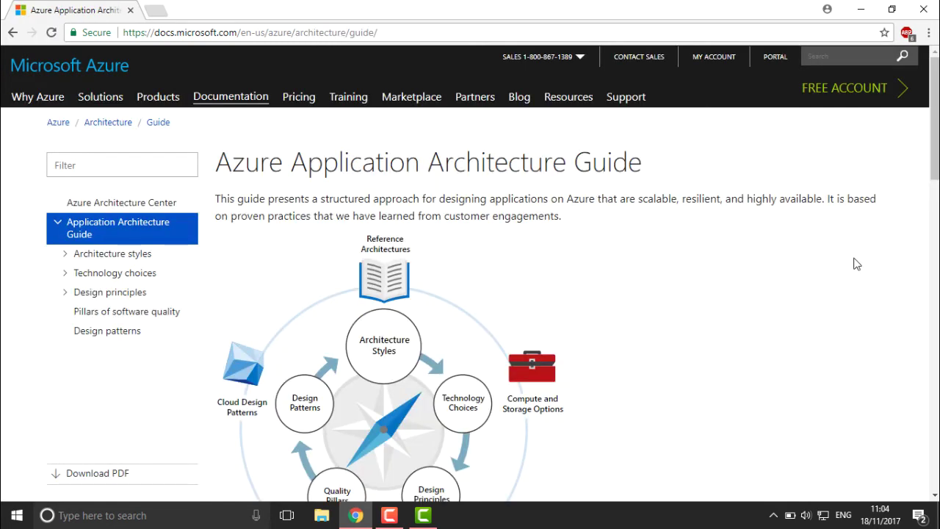
click(104, 274)
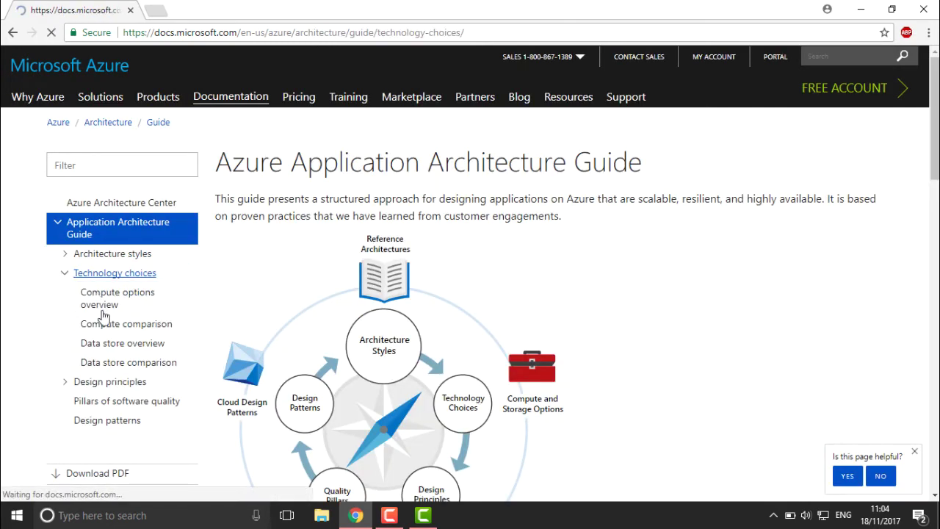
click(110, 310)
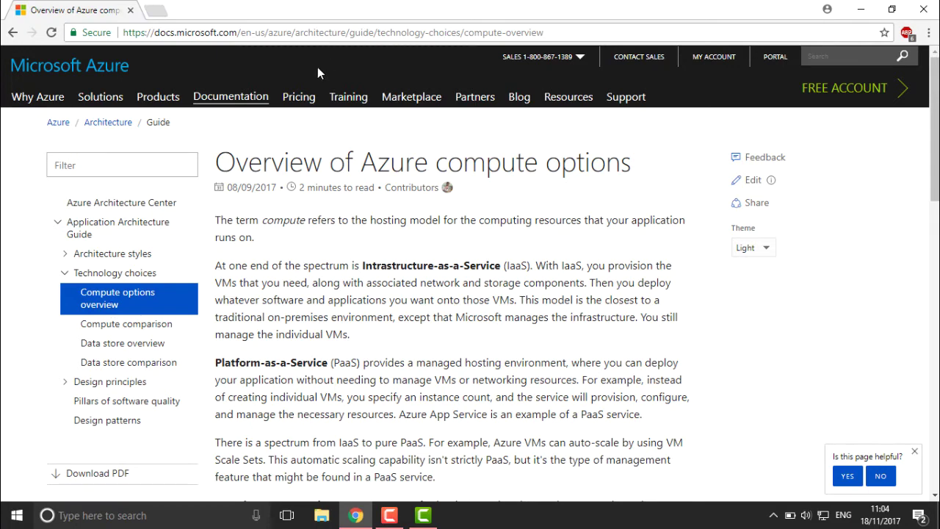
click(304, 97)
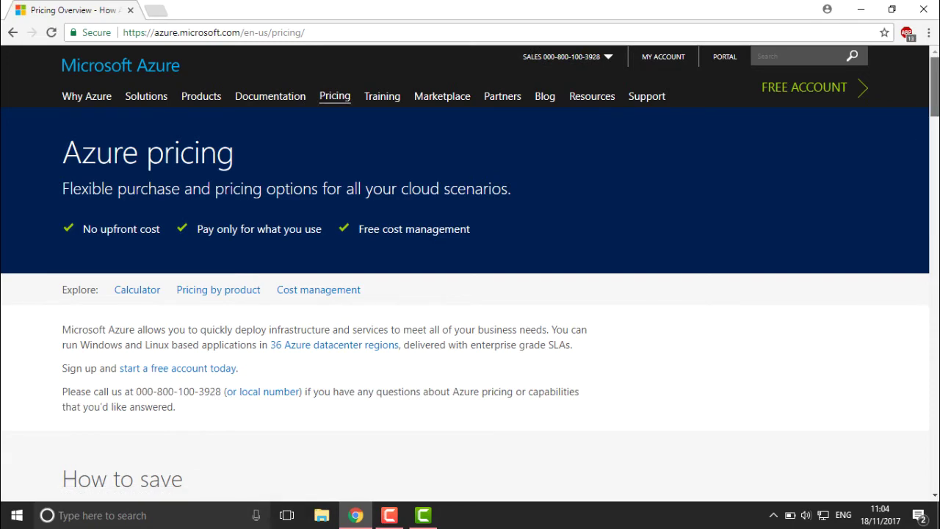
- Scroll through the Pricing page's popular product examples, then go to the Training page
scroll(470, 293, down, 5)
scroll(937, 166, down, 4)
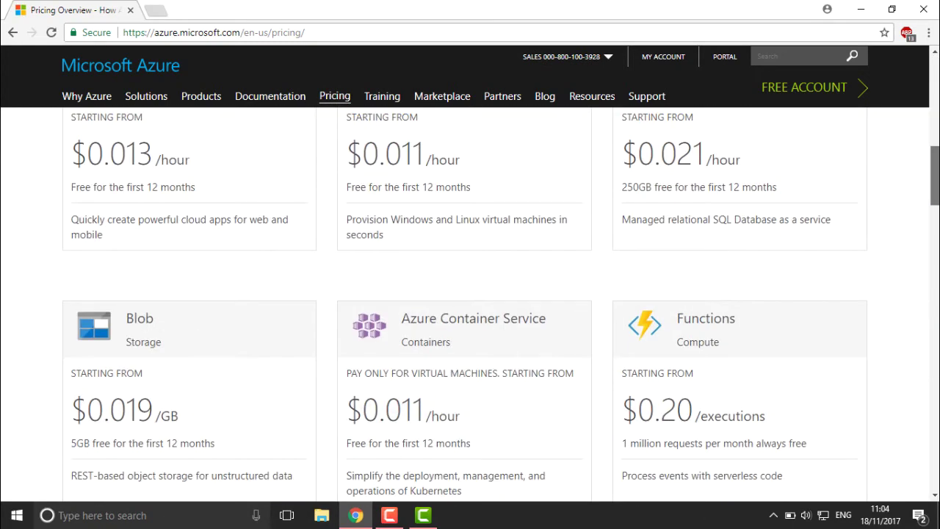
scroll(937, 165, up, 2)
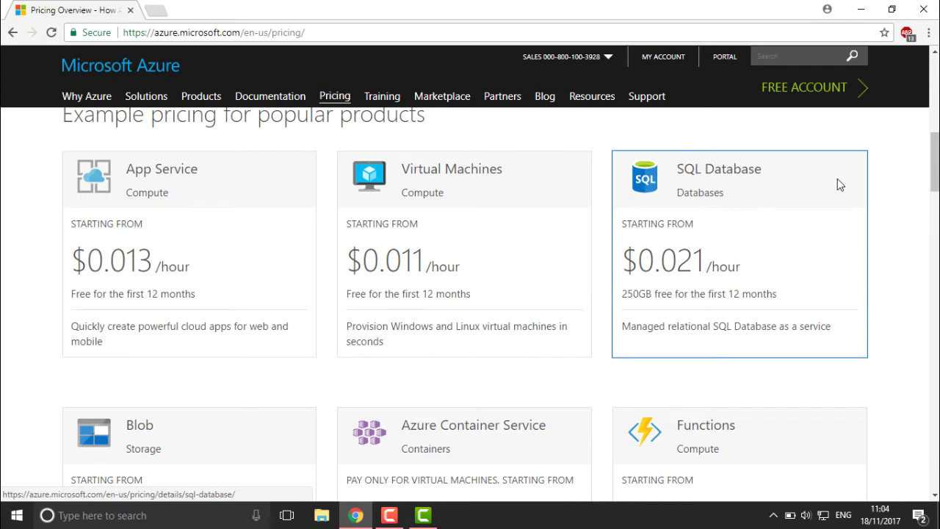
scroll(287, 169, down, 4)
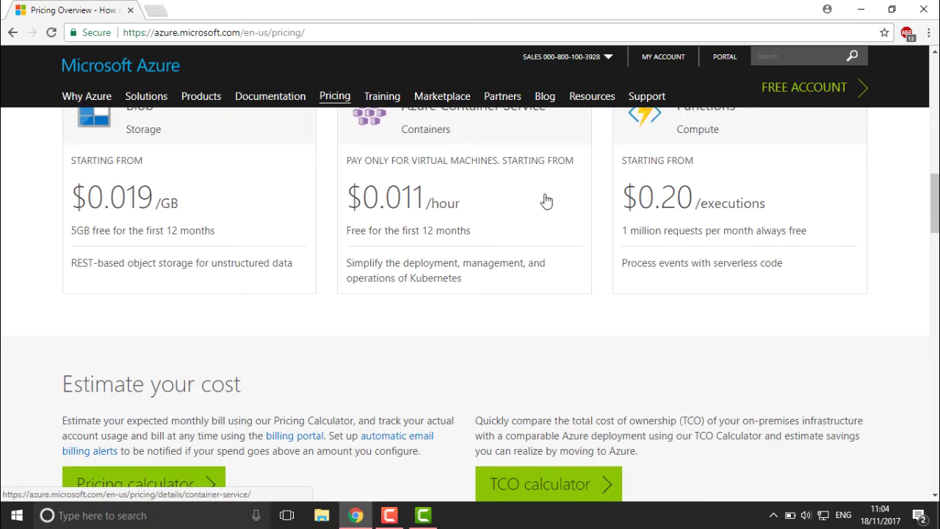
scroll(469, 304, up, 4)
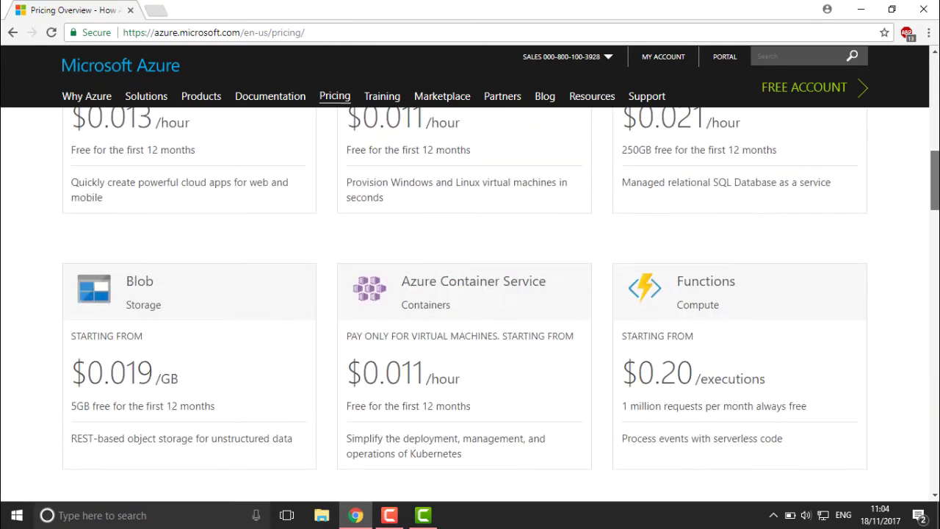
scroll(470, 305, up, 2)
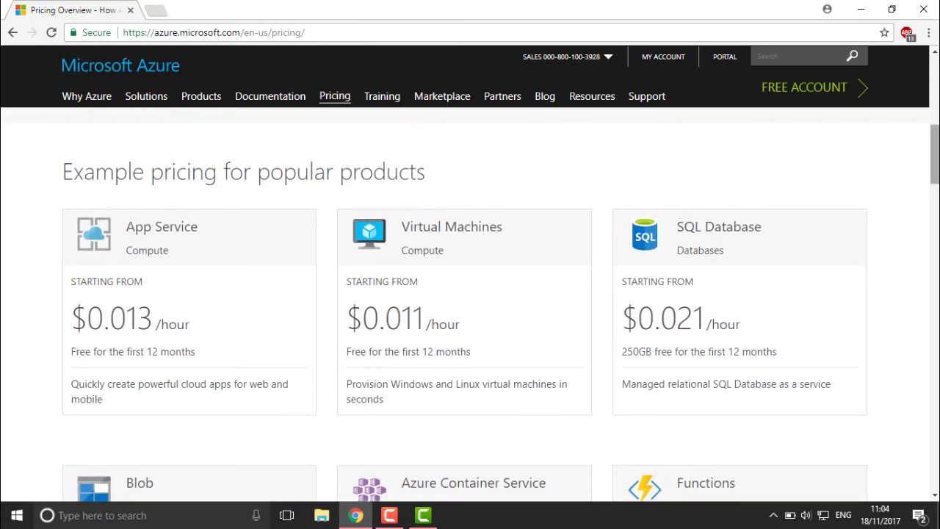
click(395, 98)
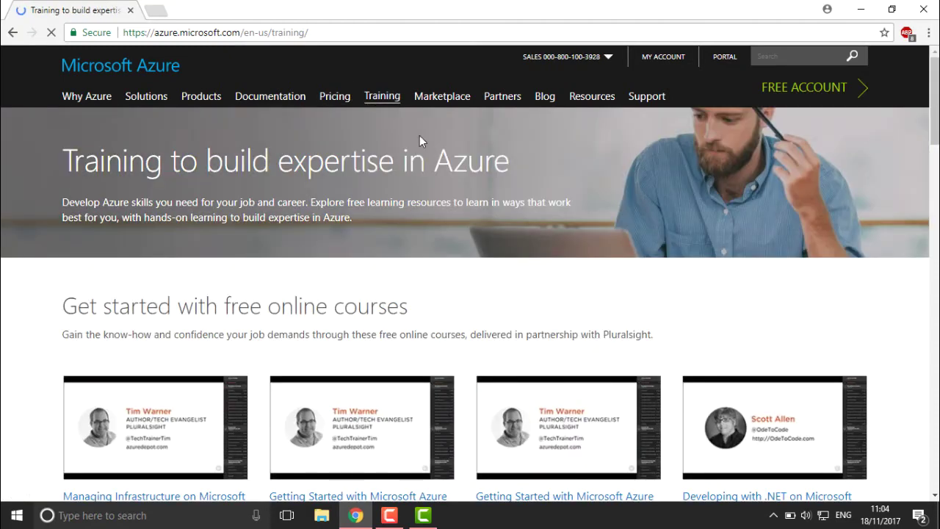
- Scroll the Training page, return to the top, and go to the Azure Marketplace
scroll(566, 293, down, 3)
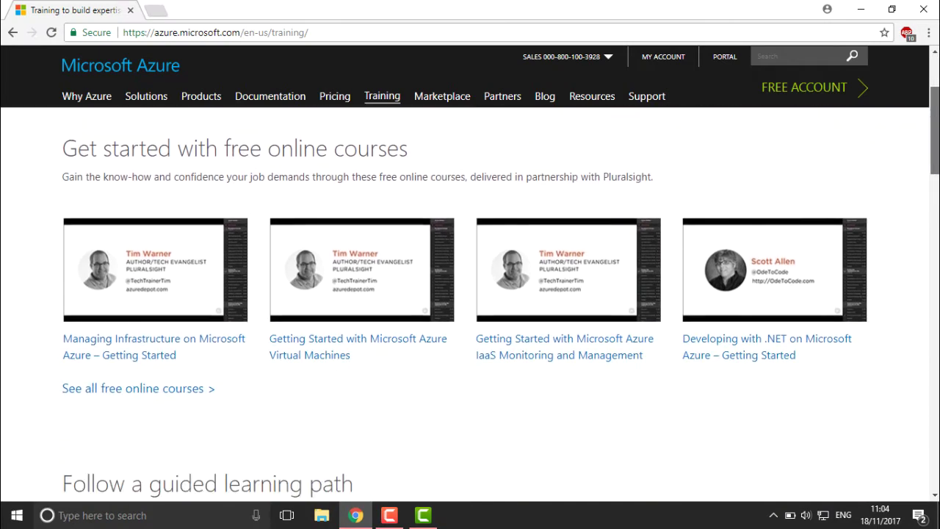
click(935, 49)
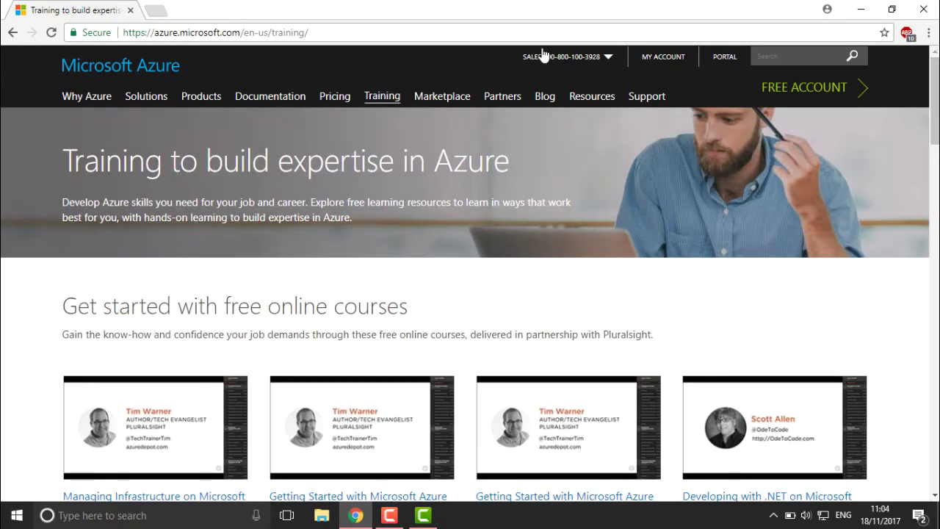
click(456, 96)
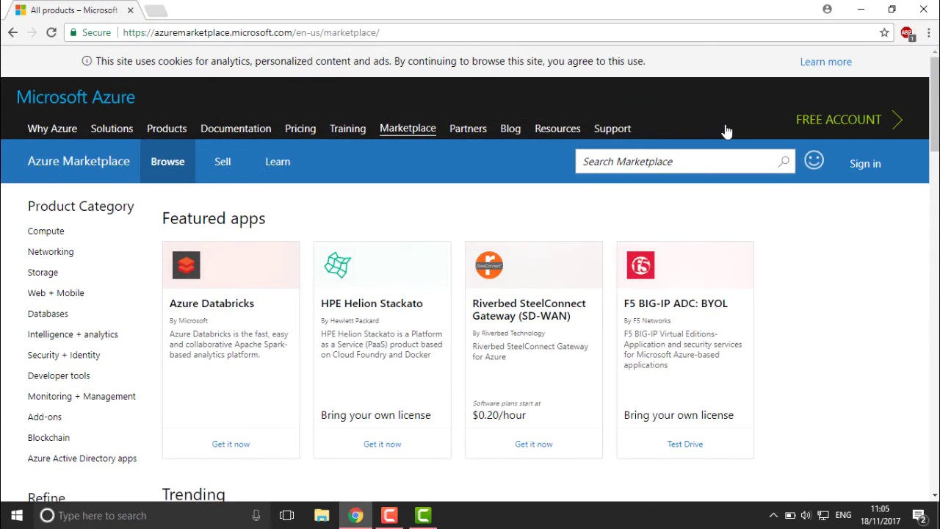
- Open the Partners menu and go to the Azure Blog from its links
click(478, 132)
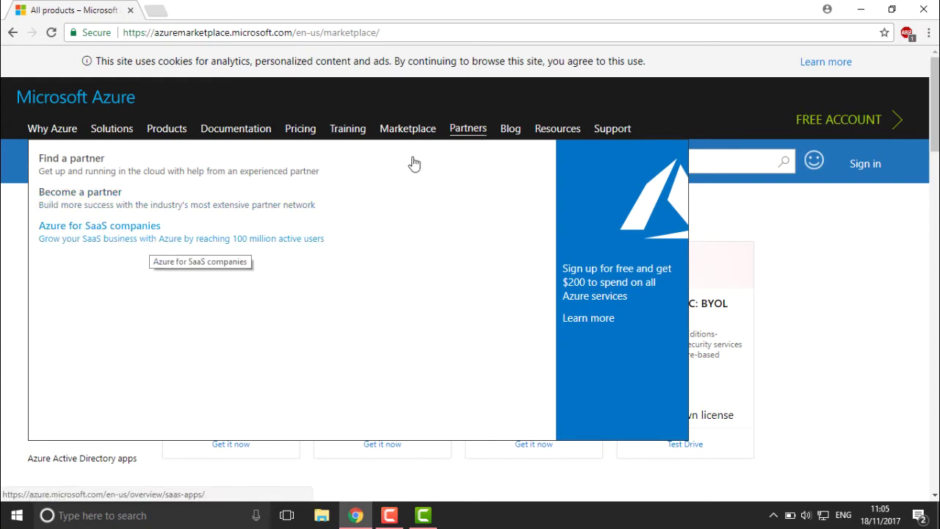
click(511, 131)
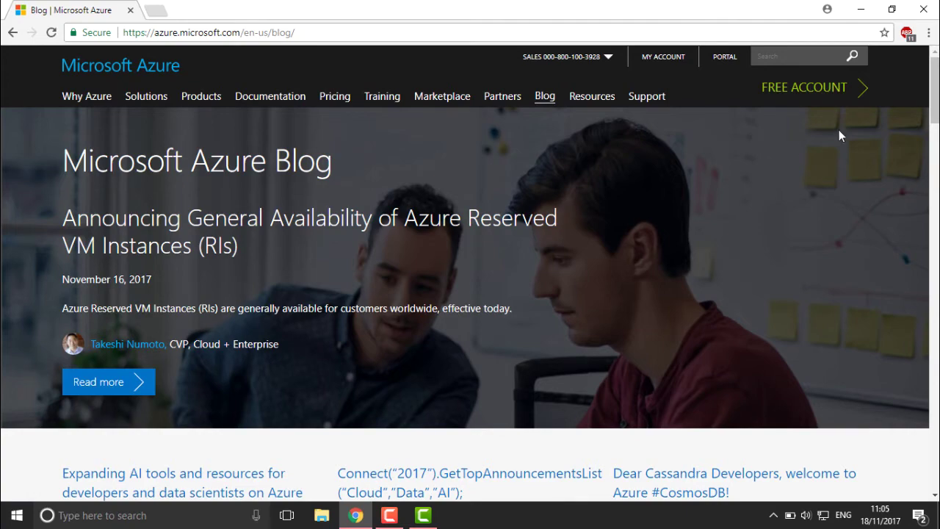
- Scroll through the blog posts, then go to the Azure Resources page
scroll(800, 147, down, 5)
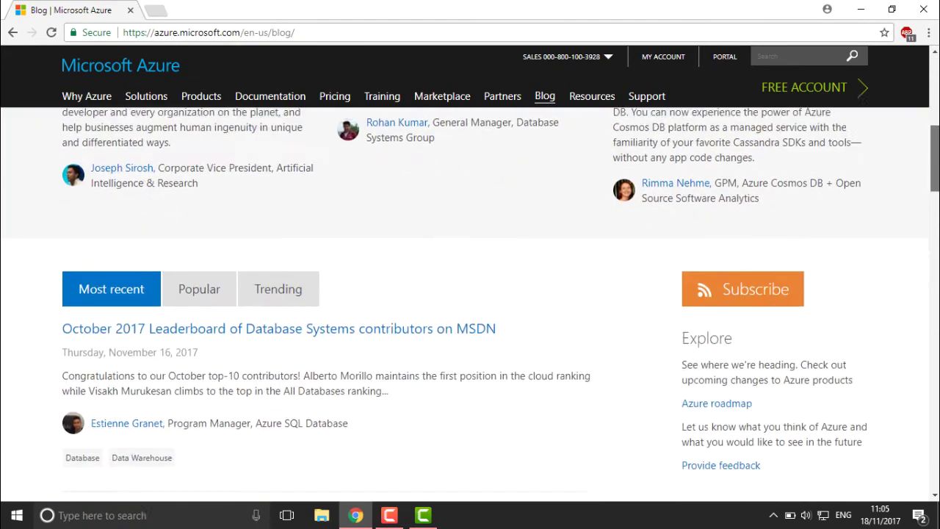
drag(936, 147, 937, 237)
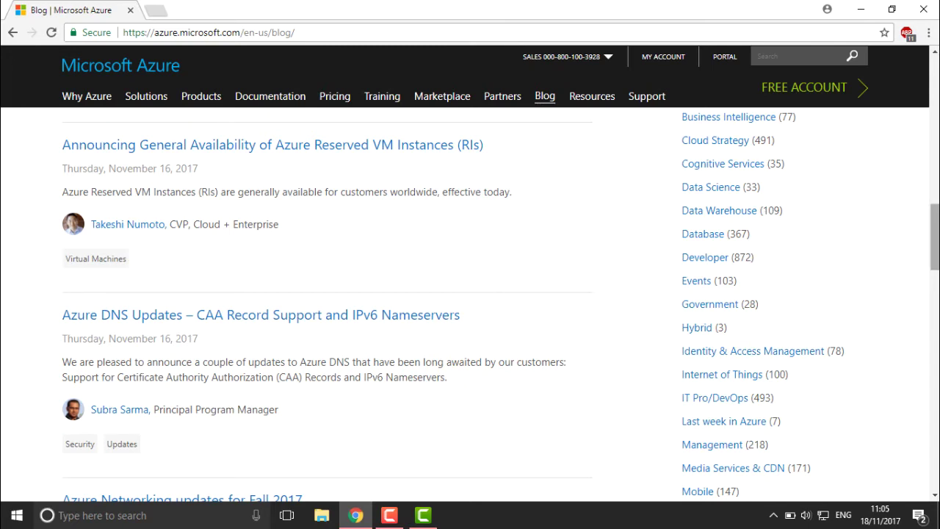
drag(934, 236, 934, 164)
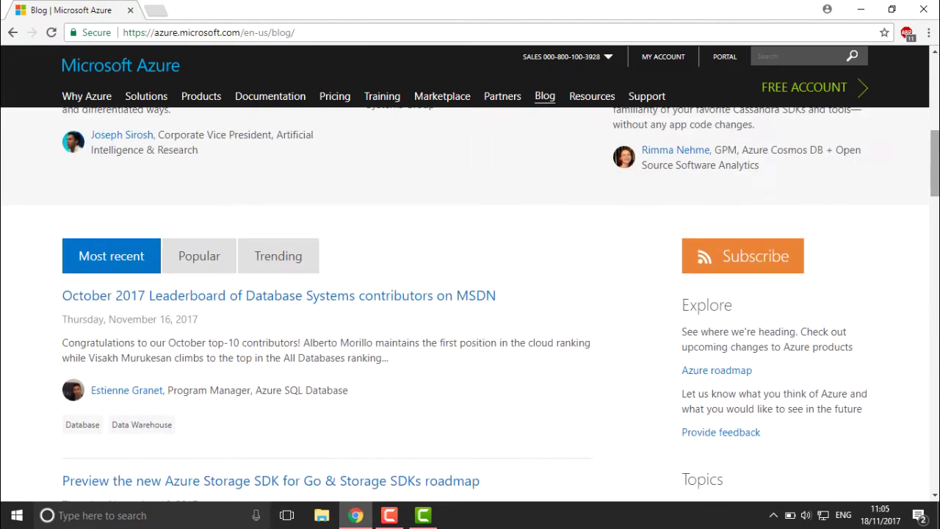
click(594, 103)
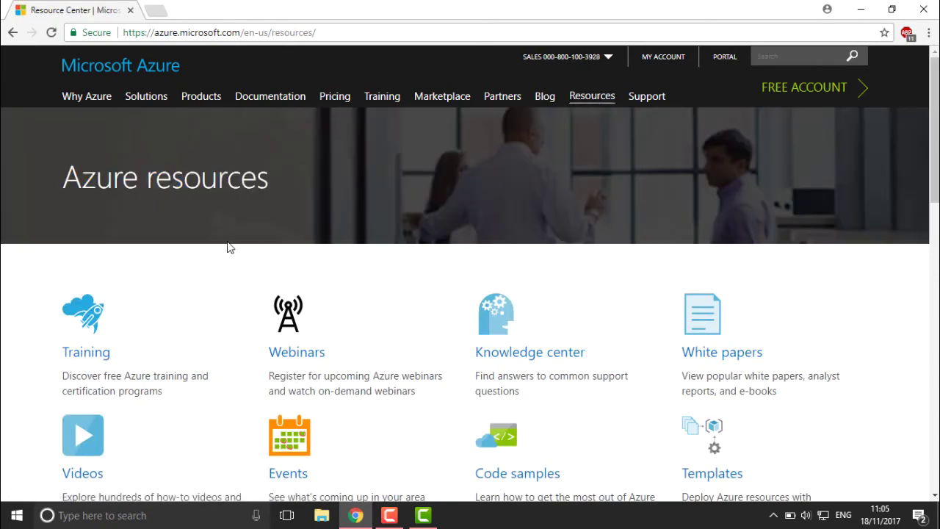
- Scroll the Resources page, check the Support menu, and open the Trust Center page
scroll(922, 157, down, 2)
scroll(470, 301, down, 3)
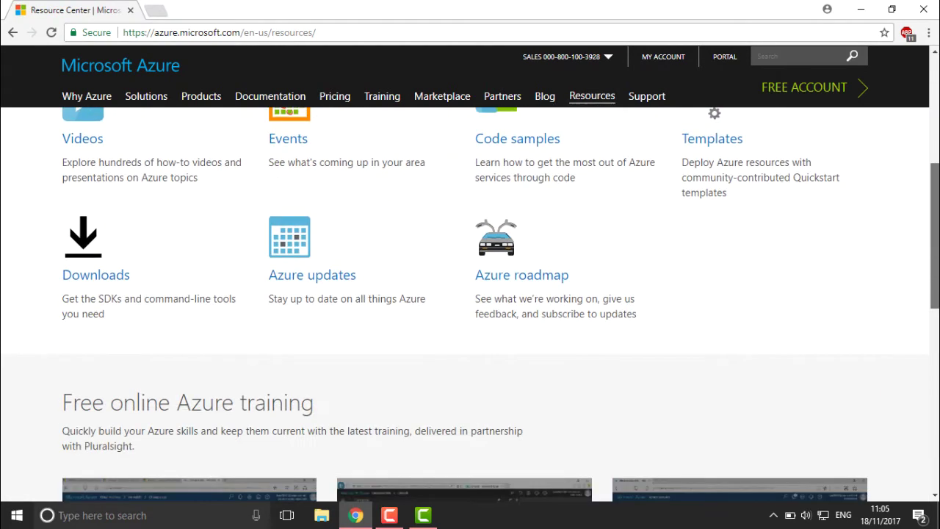
scroll(470, 305, up, 1)
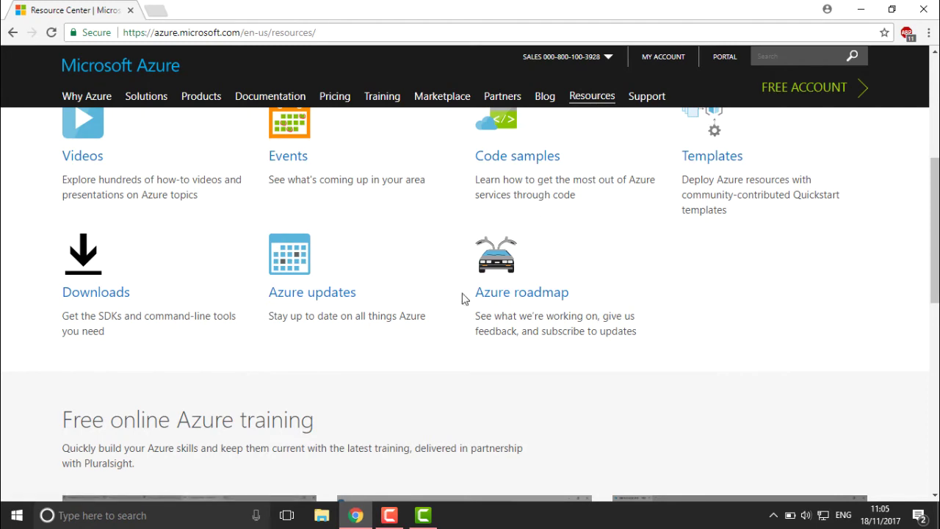
scroll(935, 264, up, 2)
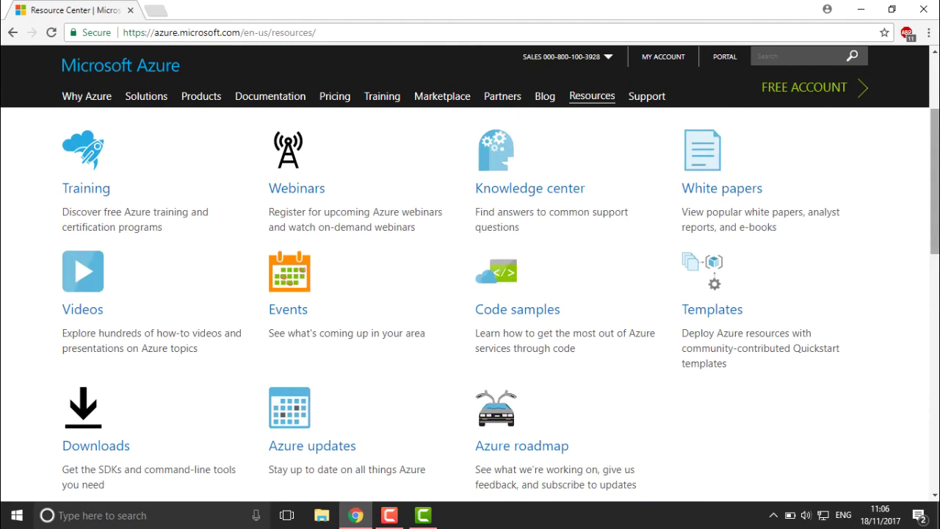
scroll(636, 176, up, 1)
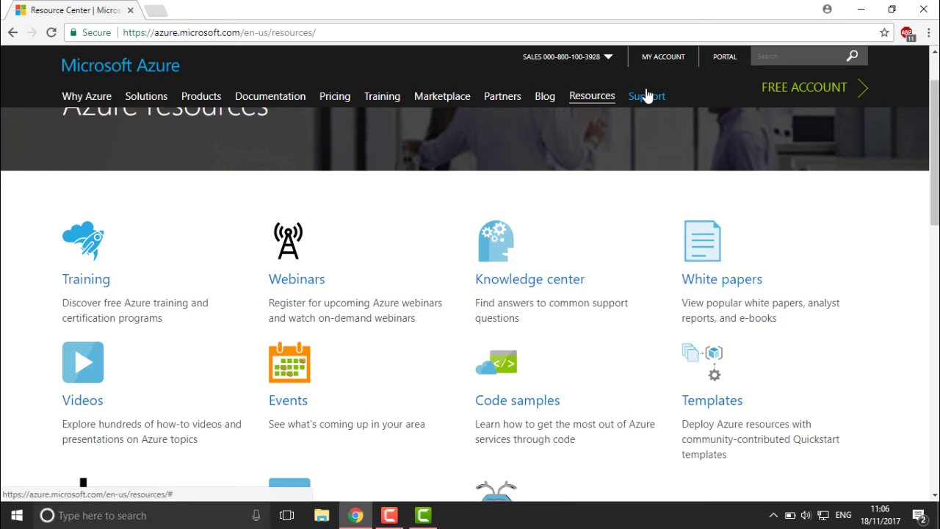
click(646, 96)
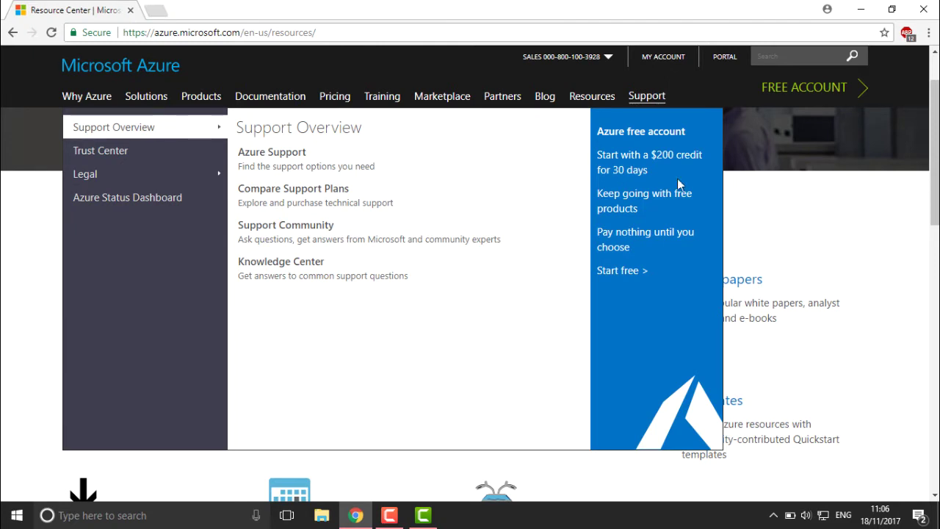
drag(651, 155, 697, 156)
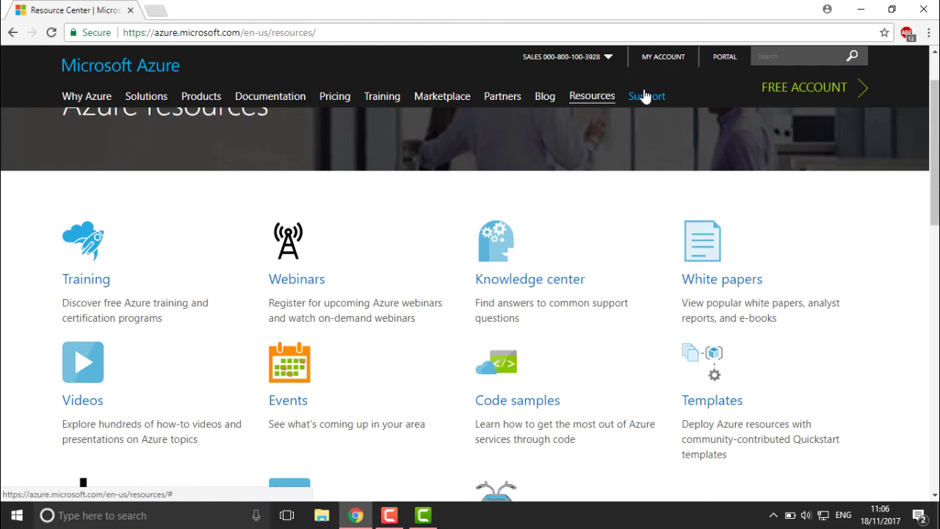
mouse_move(644, 97)
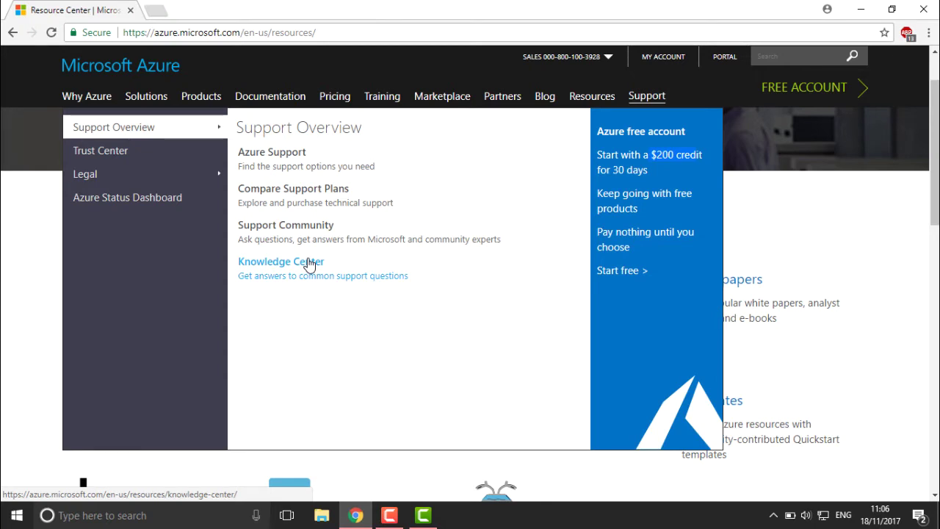
click(146, 151)
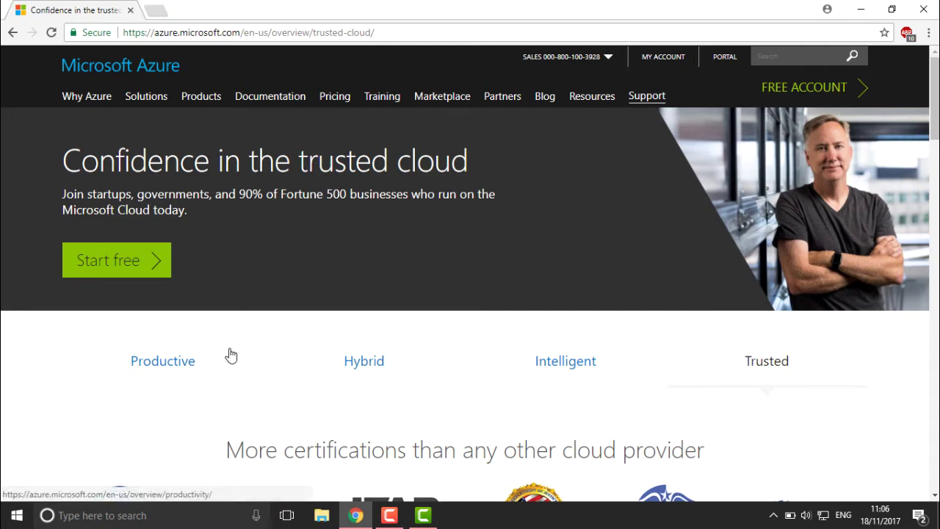
- Visit the Productive, Hybrid and Intelligent overview pages, then scroll the free-account offer
click(194, 358)
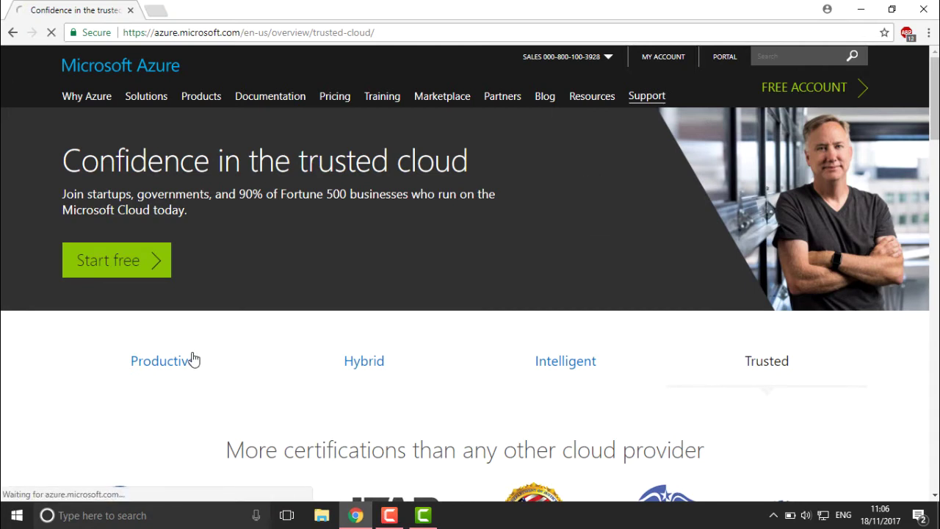
click(378, 351)
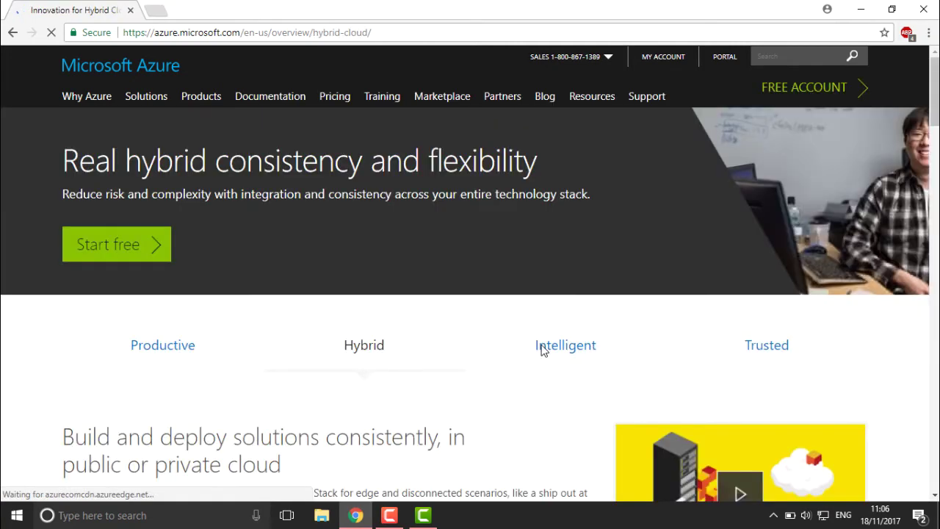
click(543, 351)
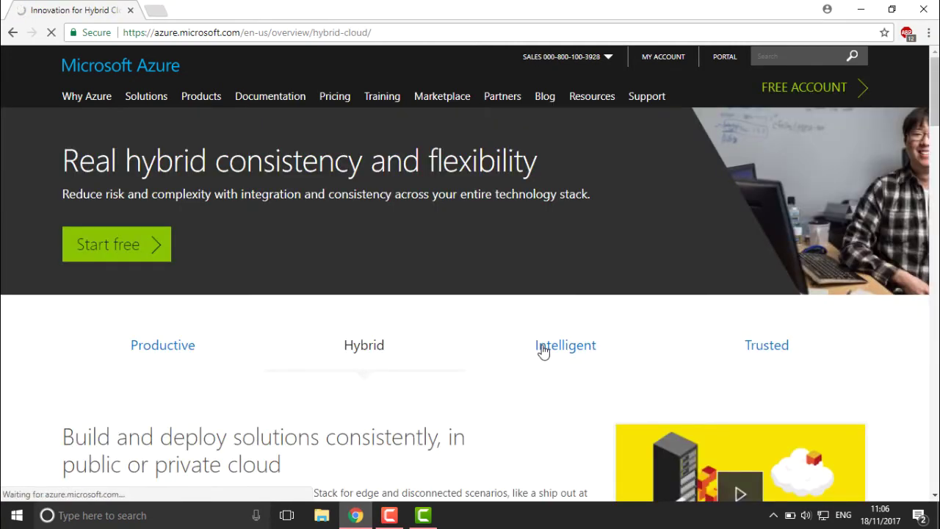
scroll(470, 294, down, 9)
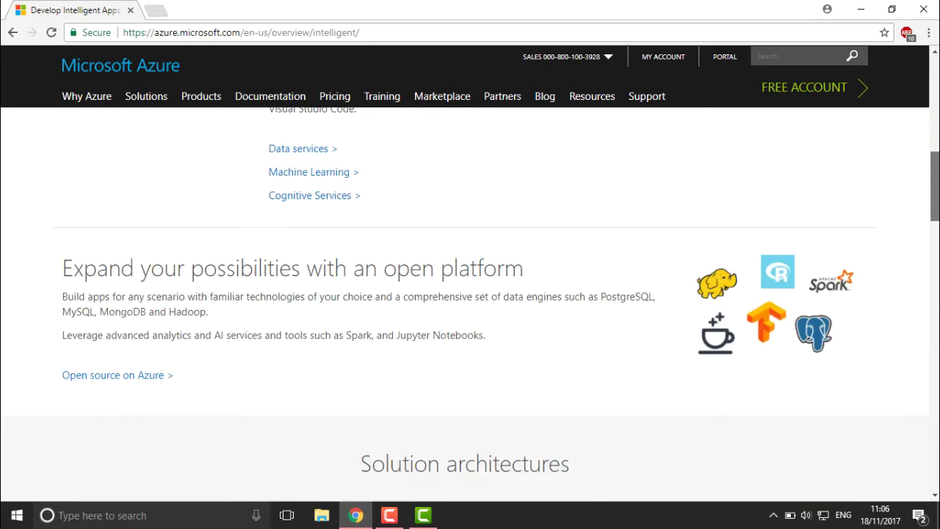
drag(937, 174, 935, 85)
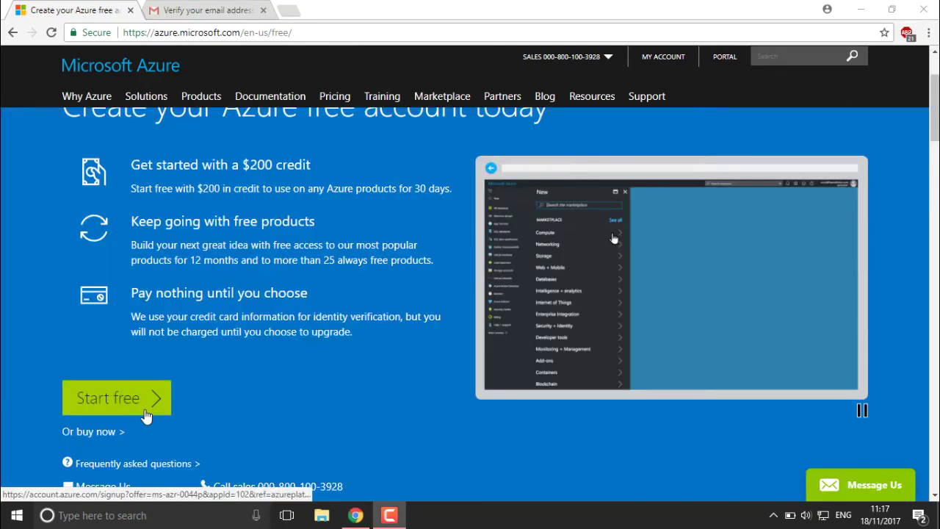
- Start the Azure free account sign-up and enter another Microsoft account's e-mail address
click(145, 416)
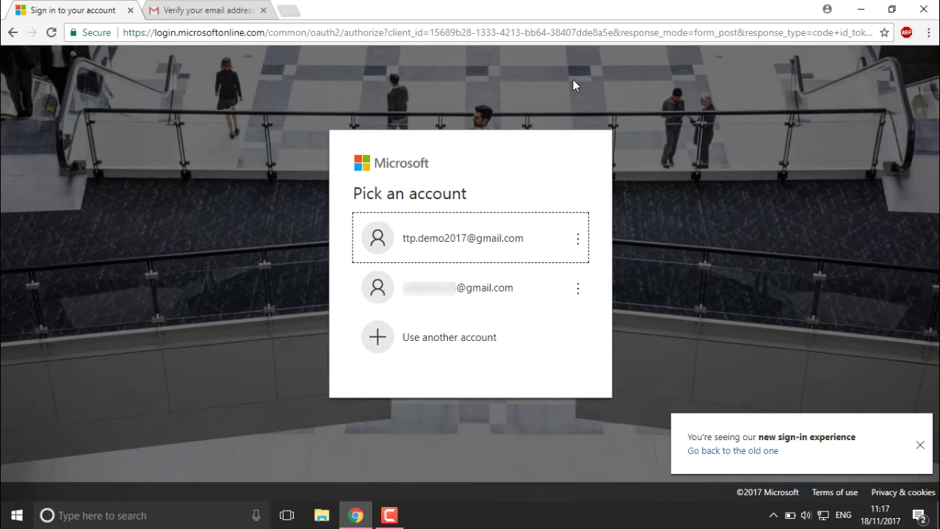
click(922, 445)
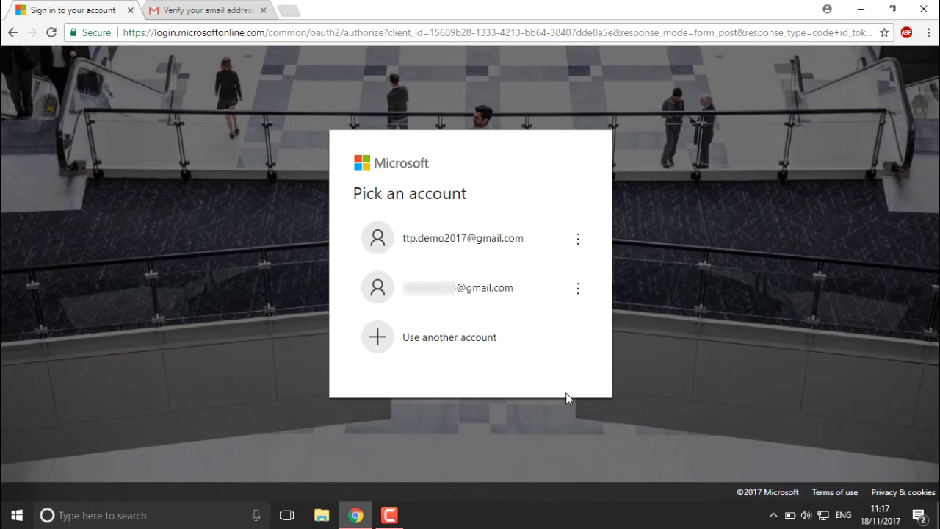
click(439, 339)
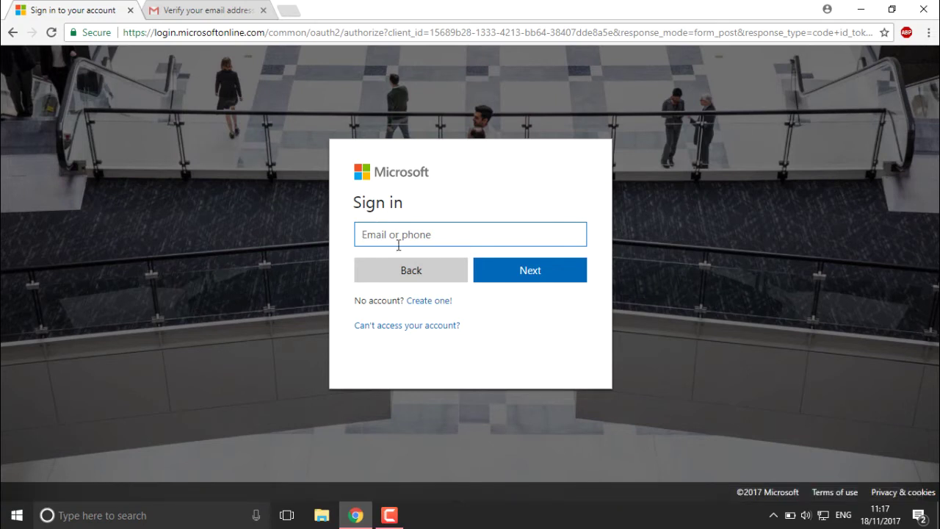
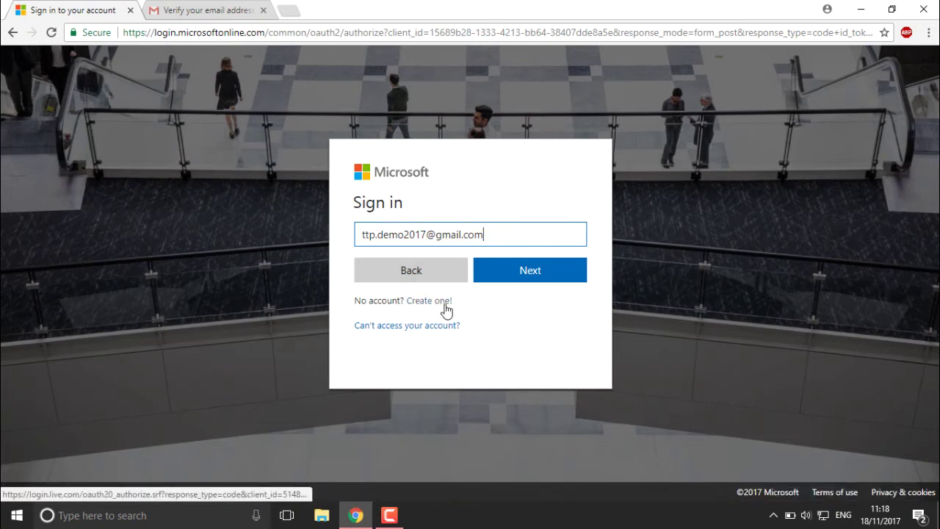
click(529, 271)
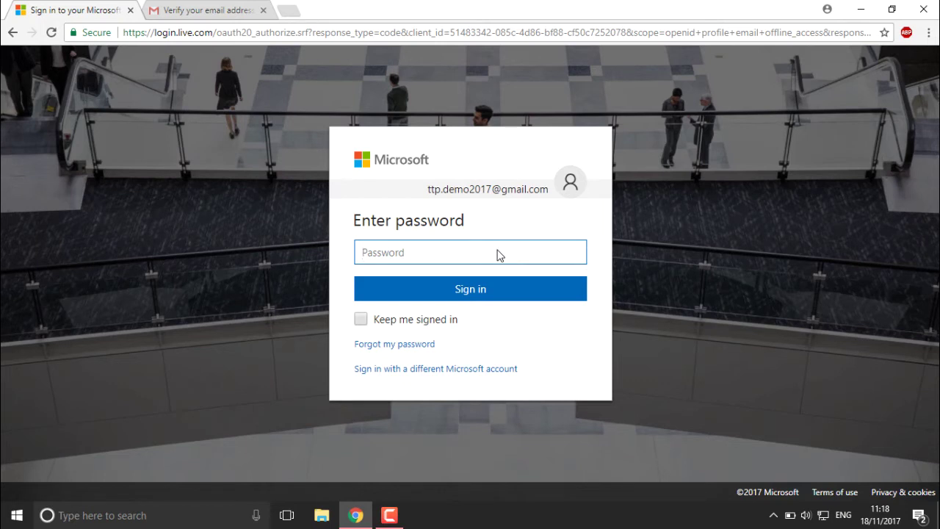
- Paste the account password and sign in to reach the Azure free account form
key(ctrl+v)
click(499, 286)
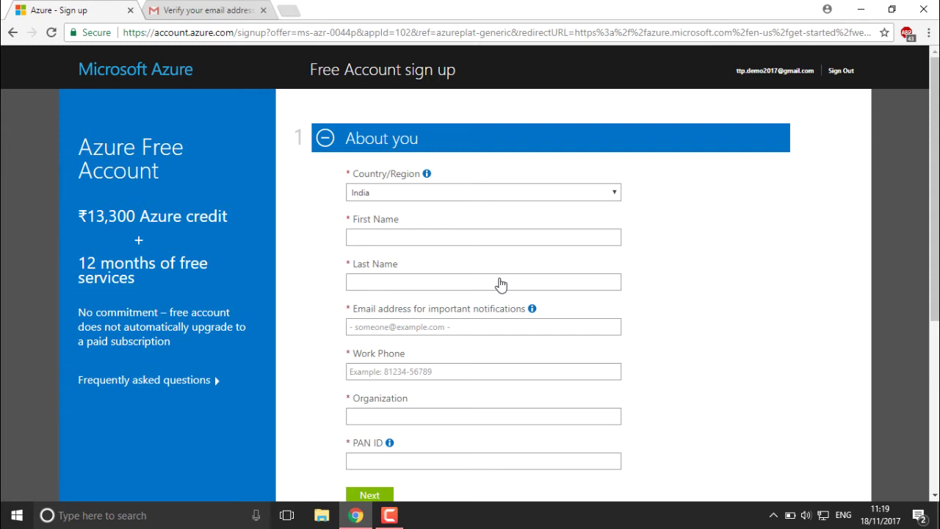
click(327, 146)
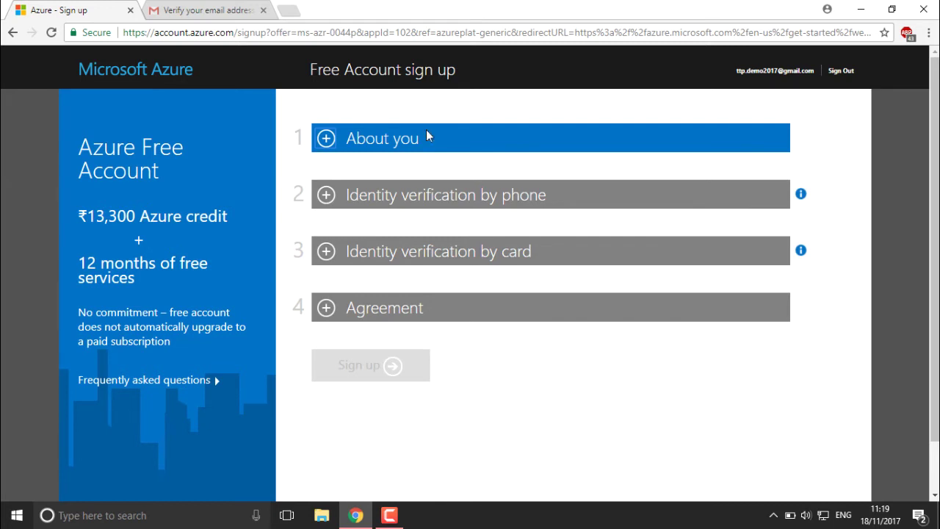
click(325, 139)
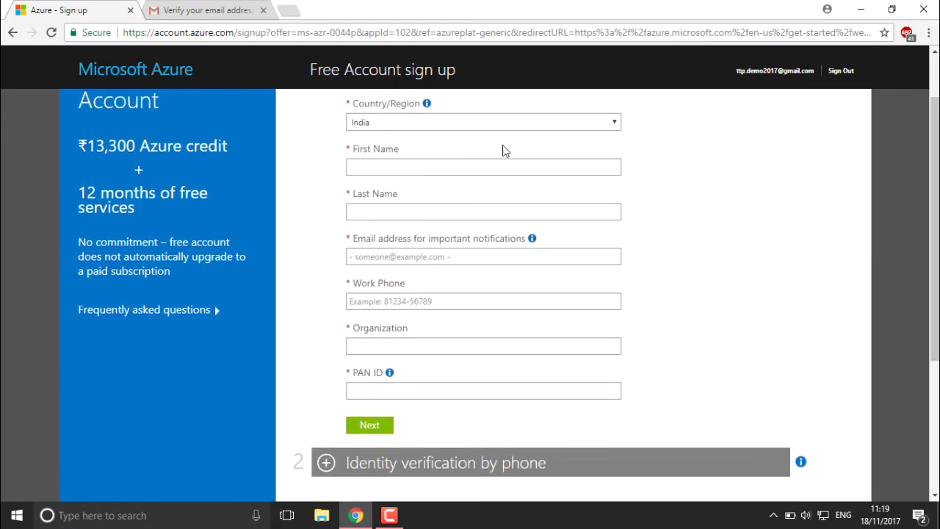
scroll(936, 198, up, 1)
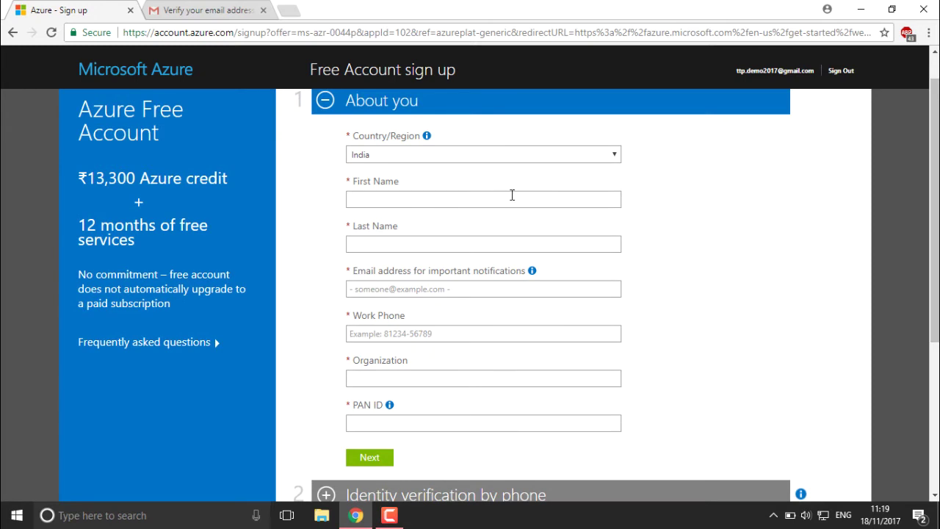
- Fill in the first and last name, notification e-mail address and work phone number
click(389, 200)
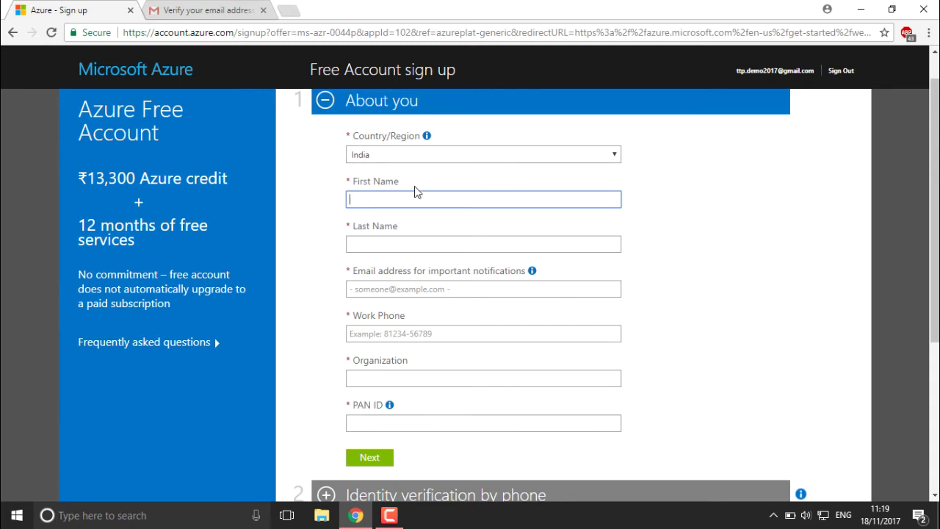
click(404, 238)
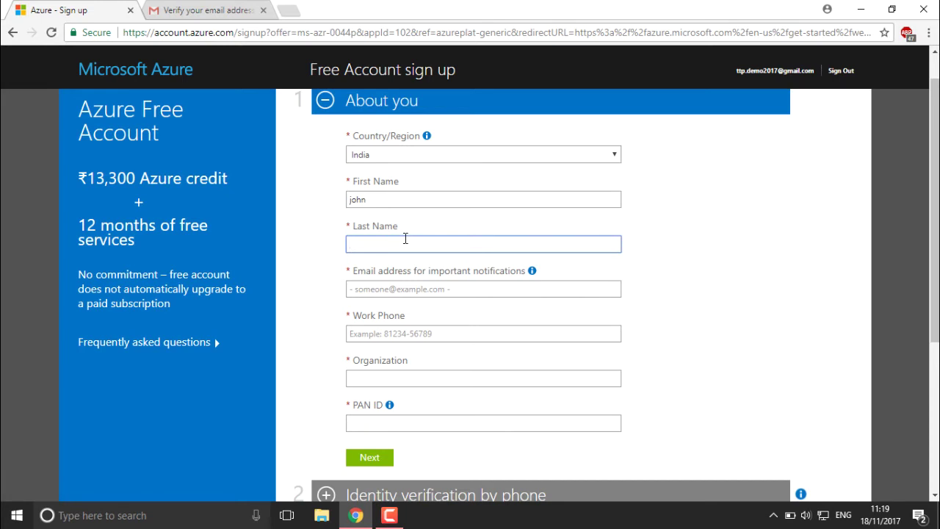
click(499, 292)
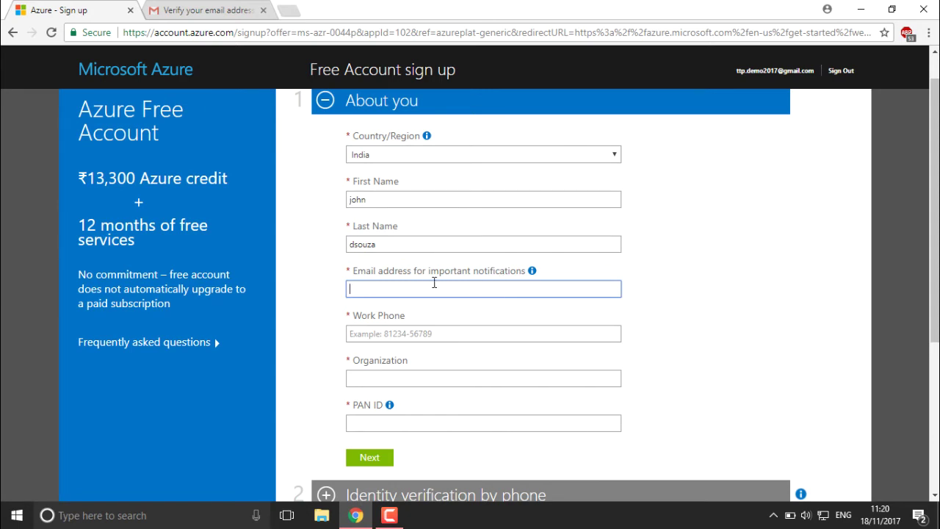
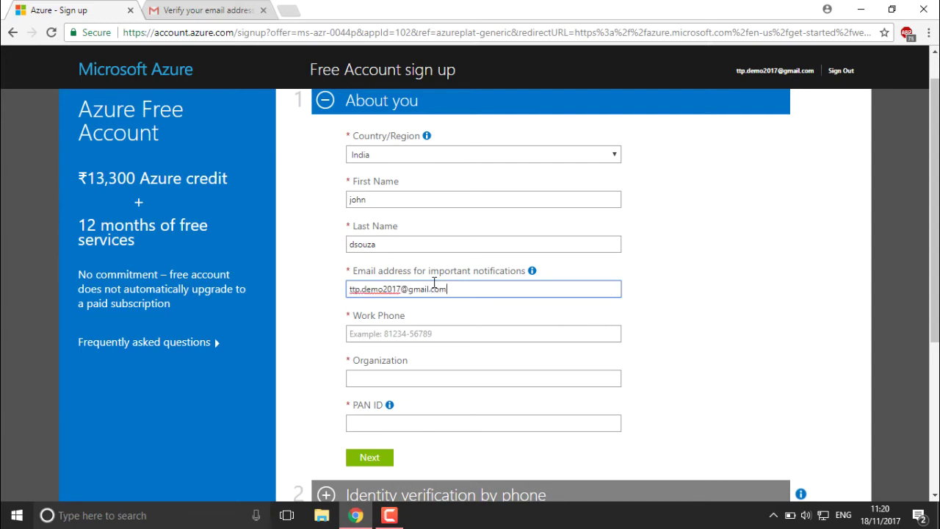
click(469, 335)
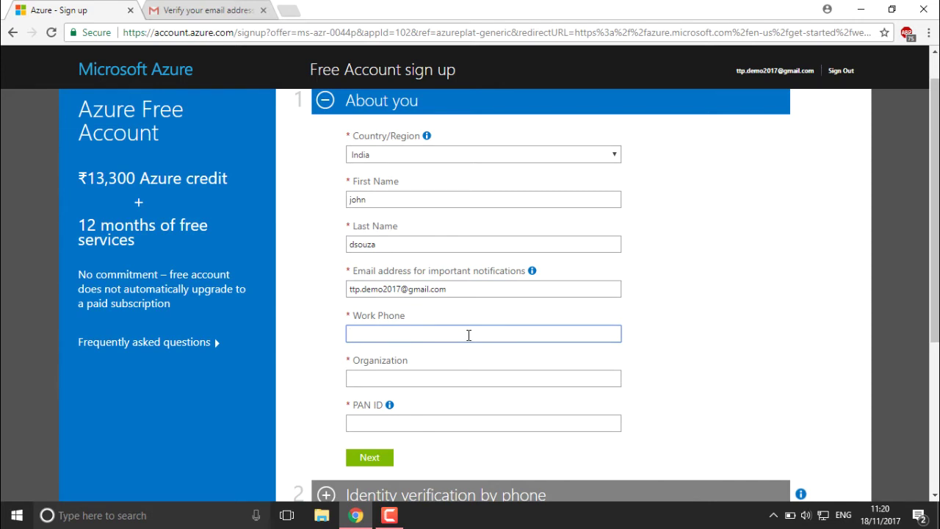
- Set organization to 'tutorialspoint', enter and correct the PAN ID, then submit About you
scroll(468, 334, down, 1)
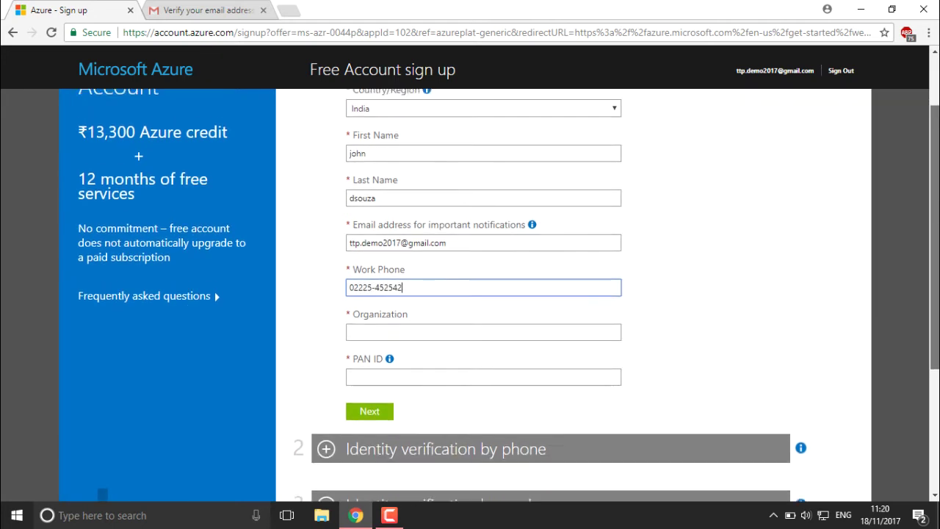
click(384, 325)
text(tutorialspoint)
click(422, 369)
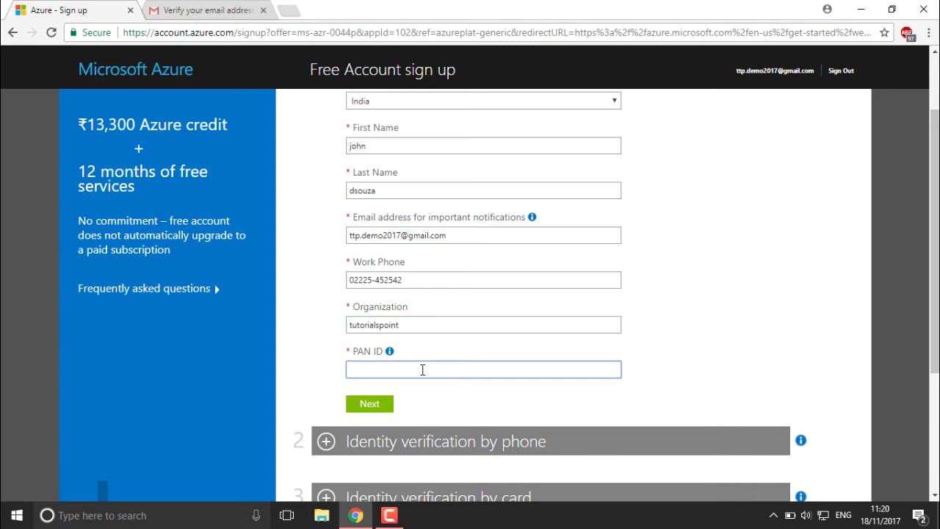
key(ctrl+a)
click(454, 423)
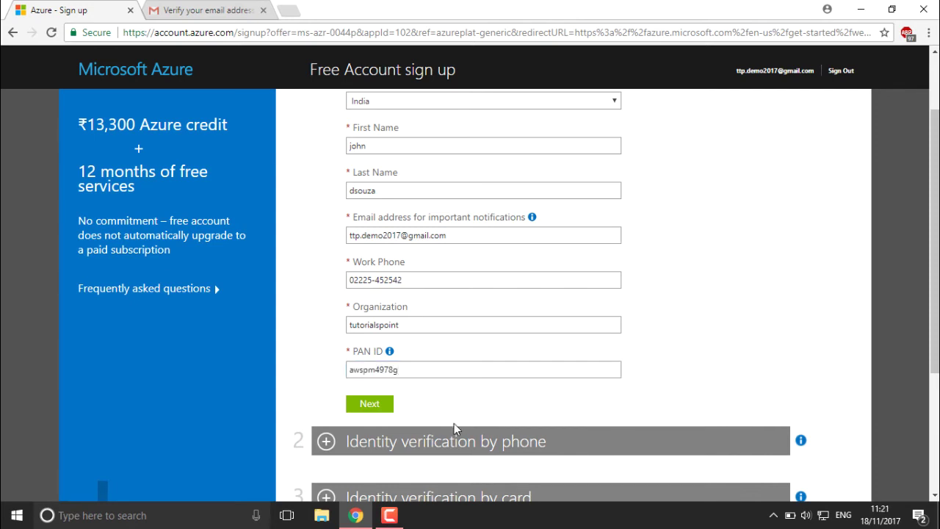
click(364, 404)
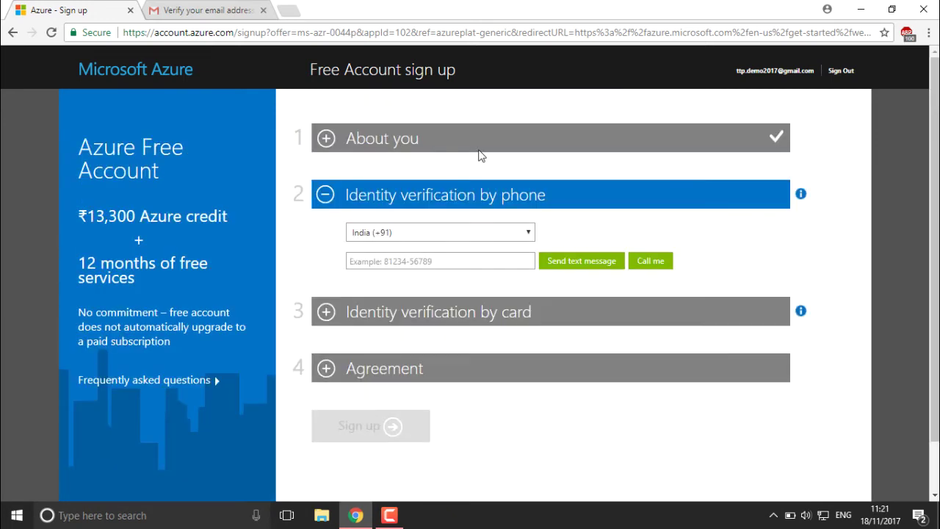
- Enter the verification mobile number in the India (+91) phone box
click(429, 261)
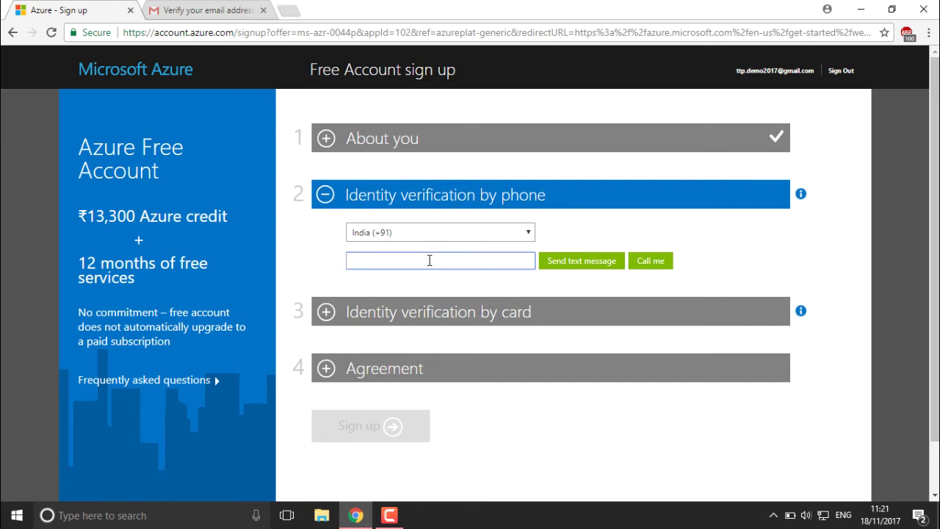
text(975461)
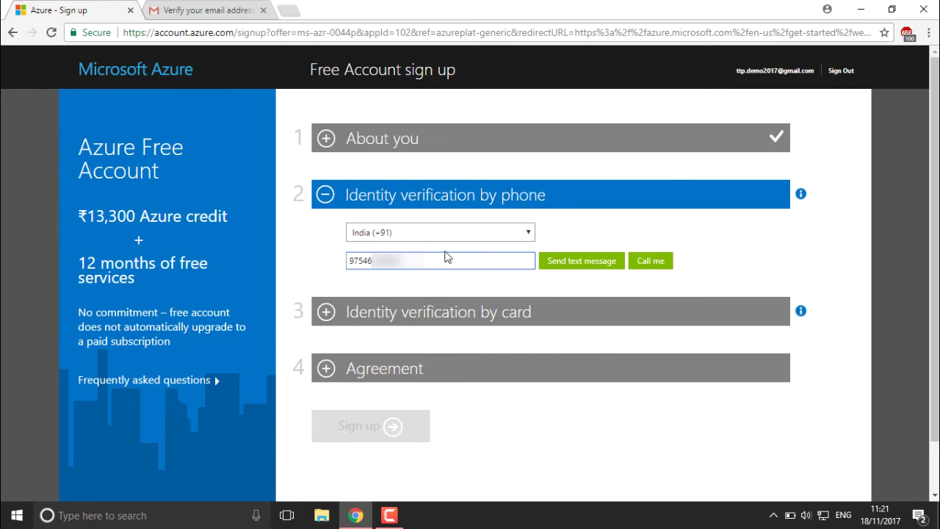
drag(440, 261, 288, 265)
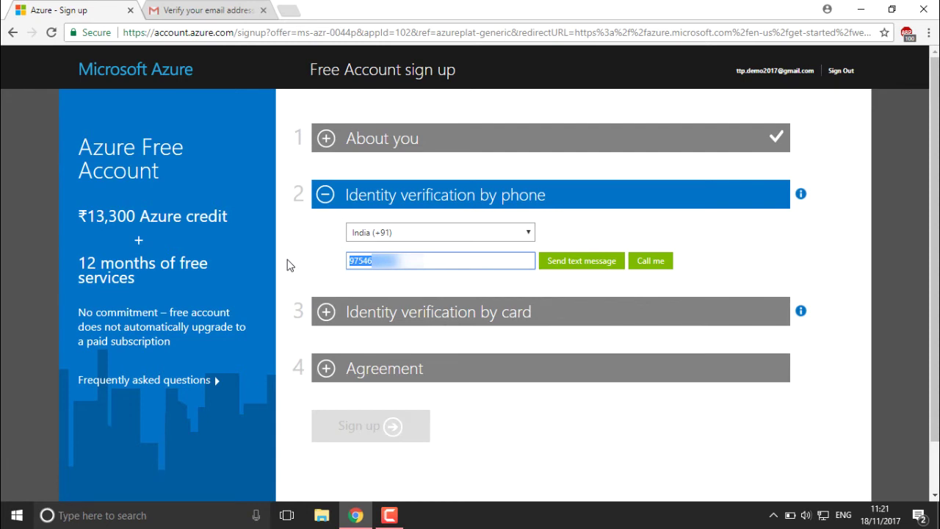
click(500, 324)
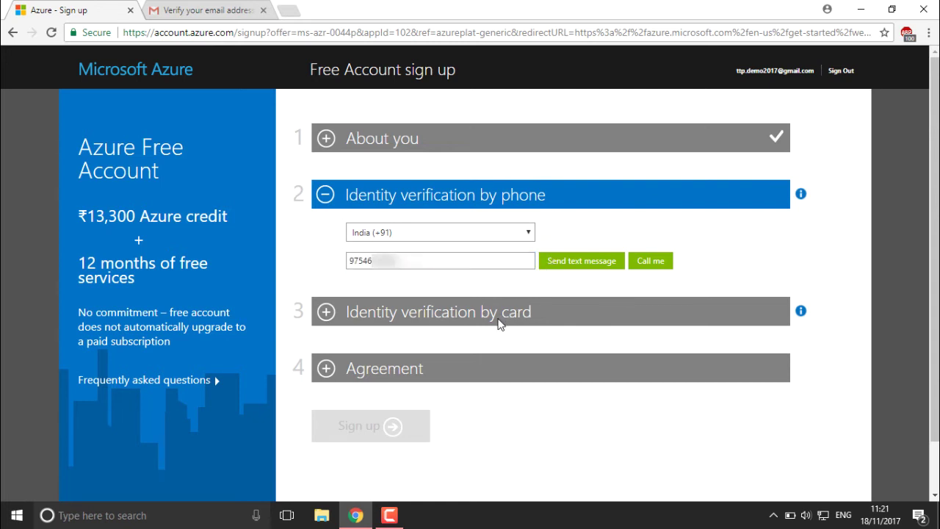
- Expand Identity verification by card and review its credit-card notice
click(325, 314)
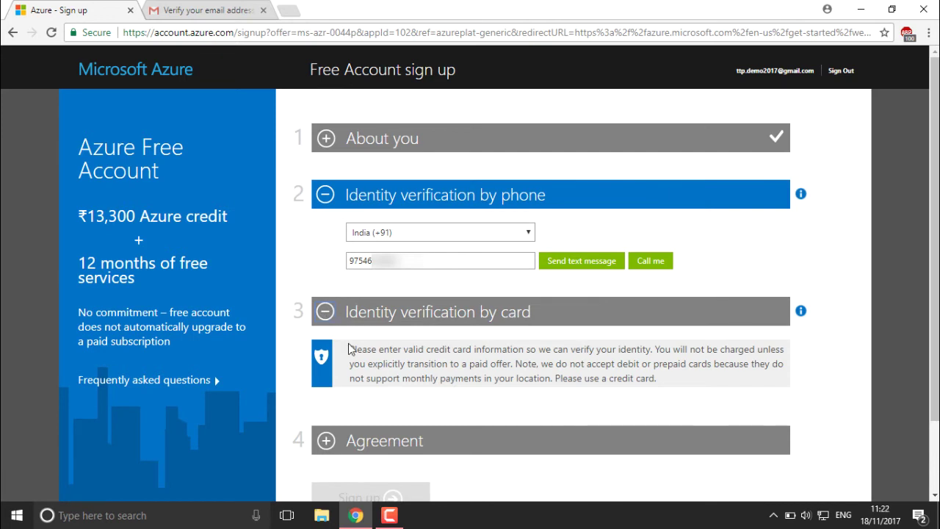
drag(349, 349, 591, 364)
scroll(933, 338, down, 2)
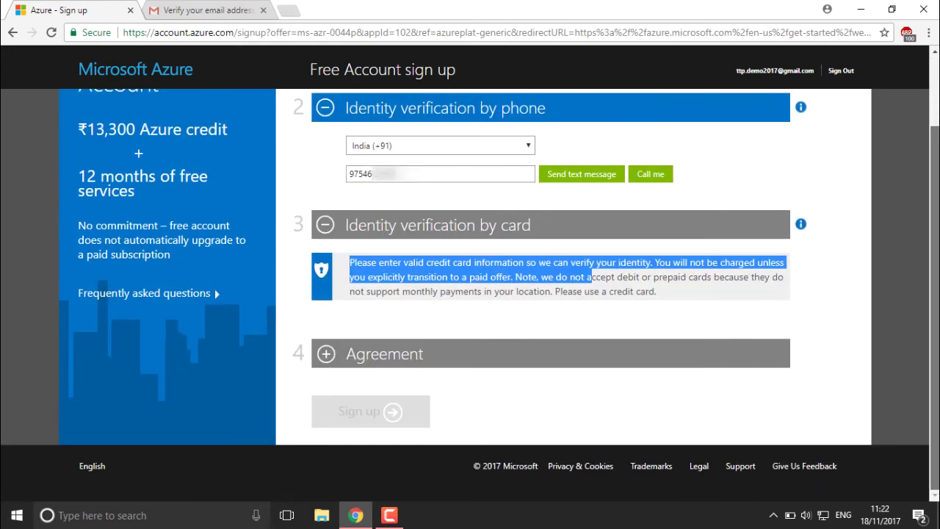
click(547, 306)
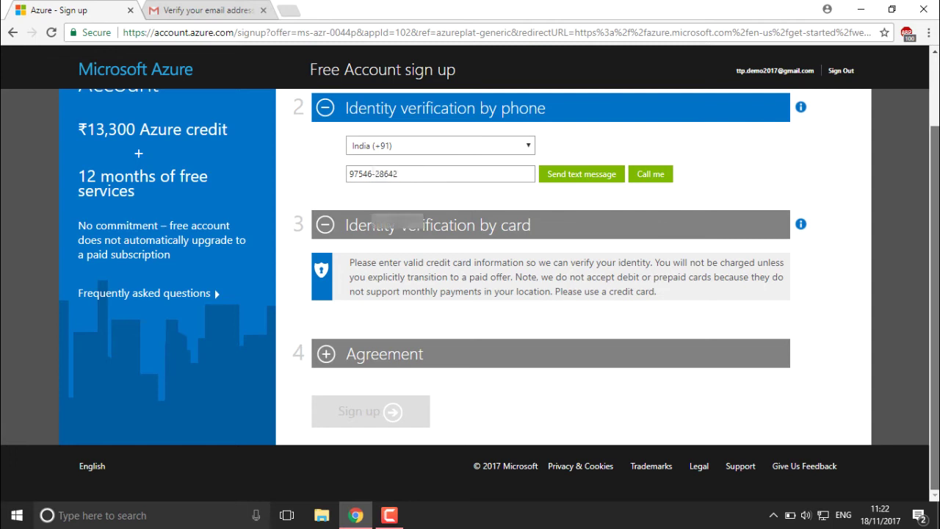
scroll(936, 199, up, 1)
- Replace the phone number with a different one and request a verification call
drag(400, 221, 262, 231)
key(ctrl+v)
click(650, 222)
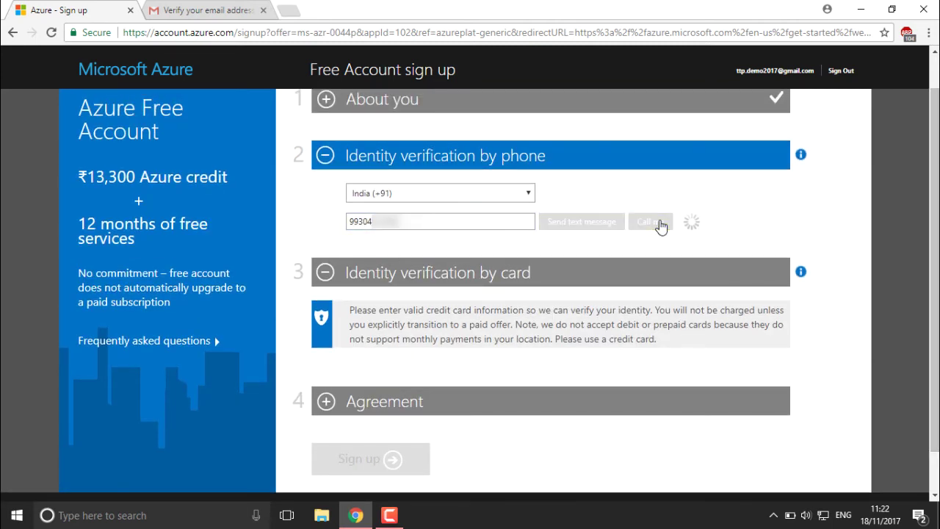
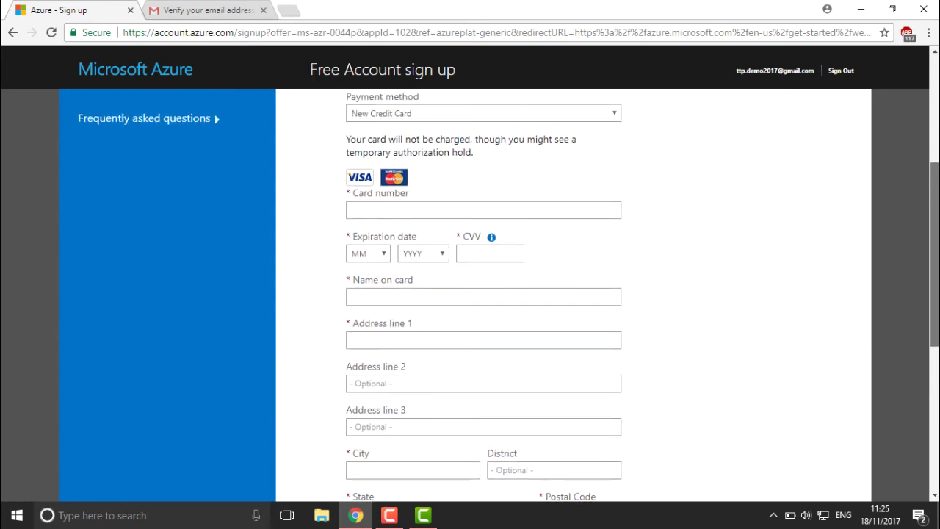
scroll(578, 274, down, 1)
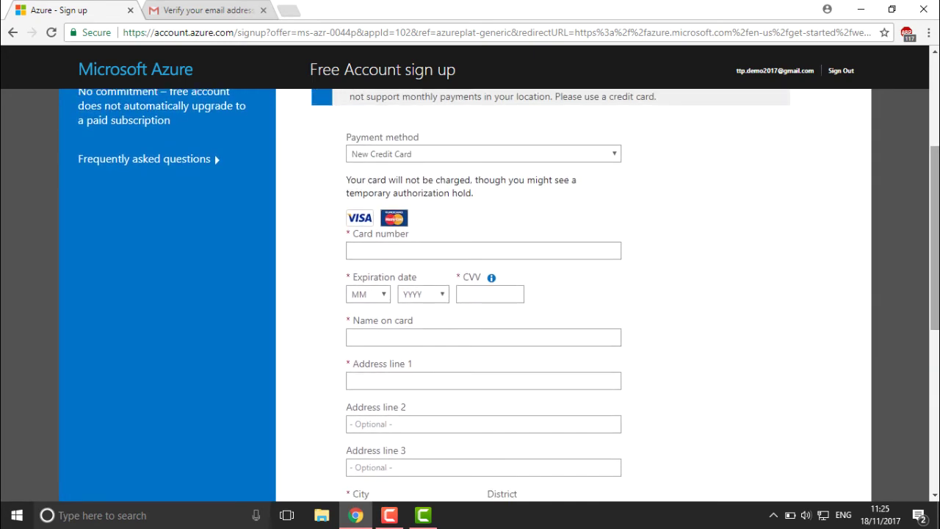
click(463, 150)
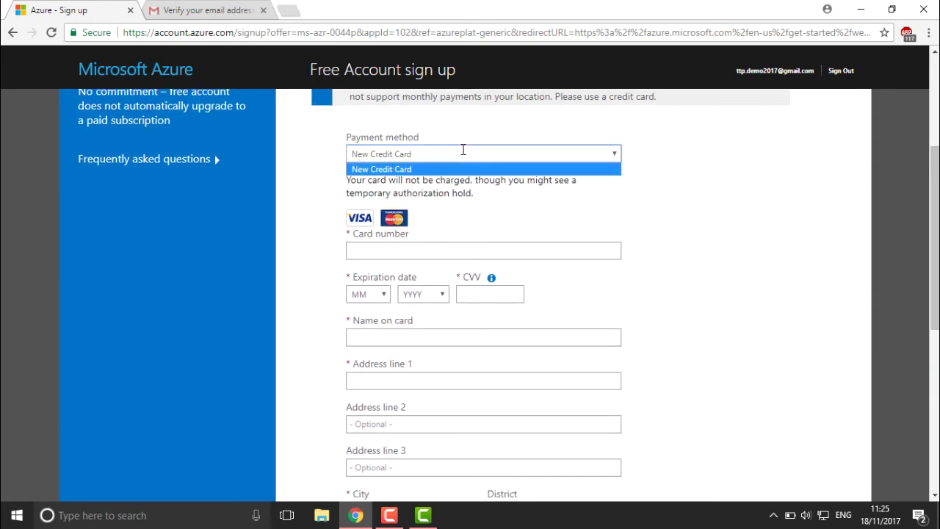
click(397, 169)
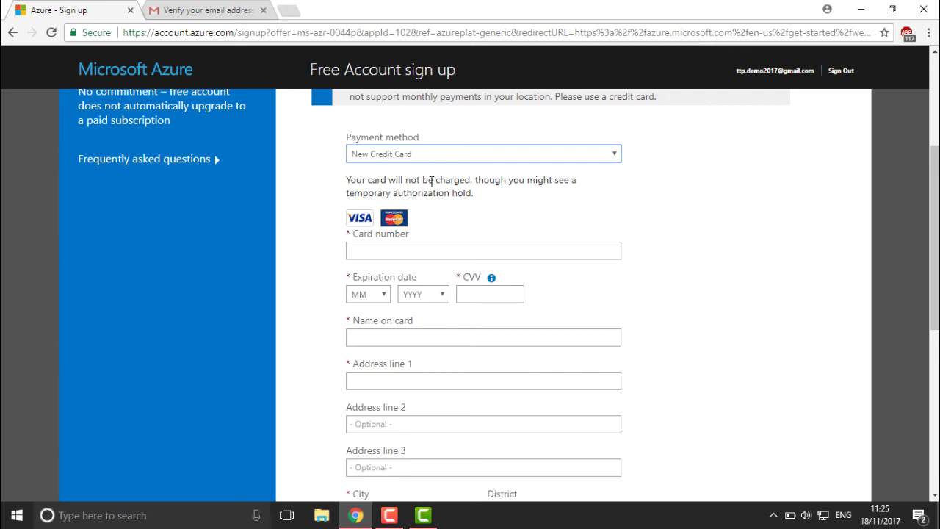
click(445, 157)
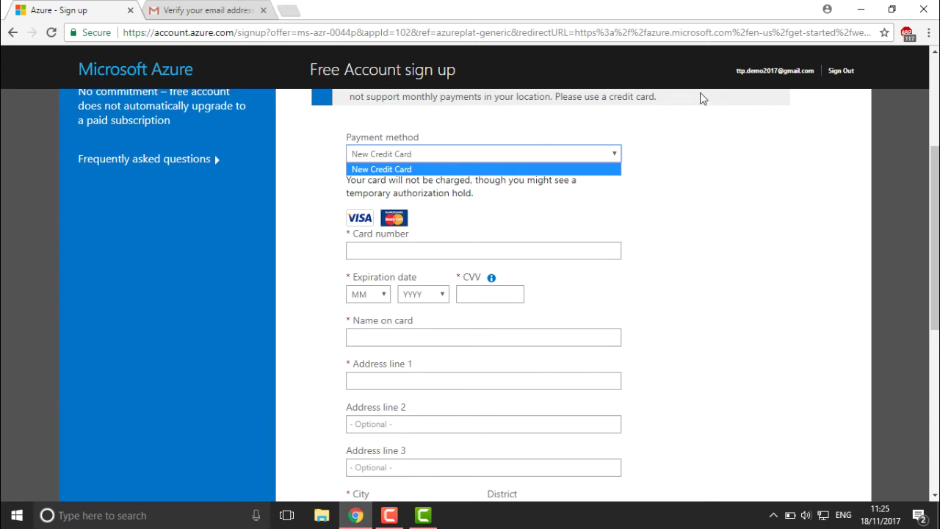
click(544, 174)
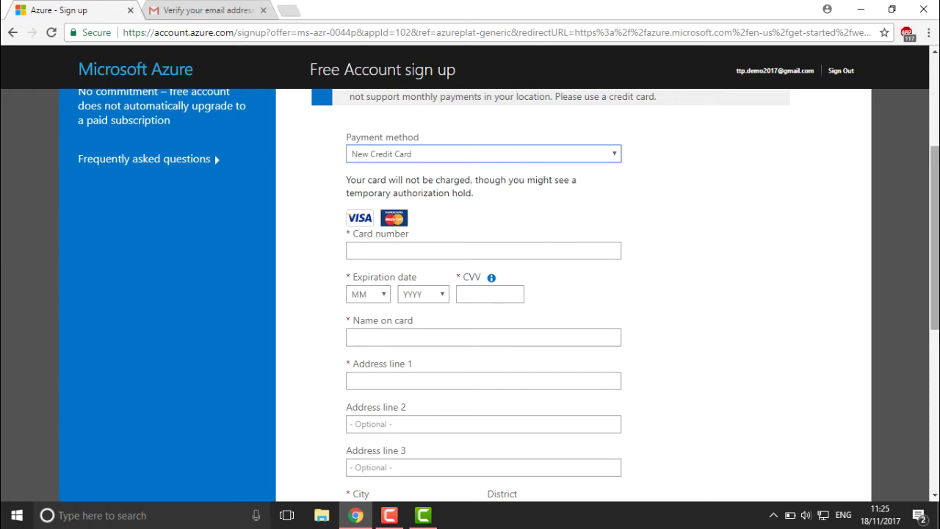
scroll(935, 235, down, 1)
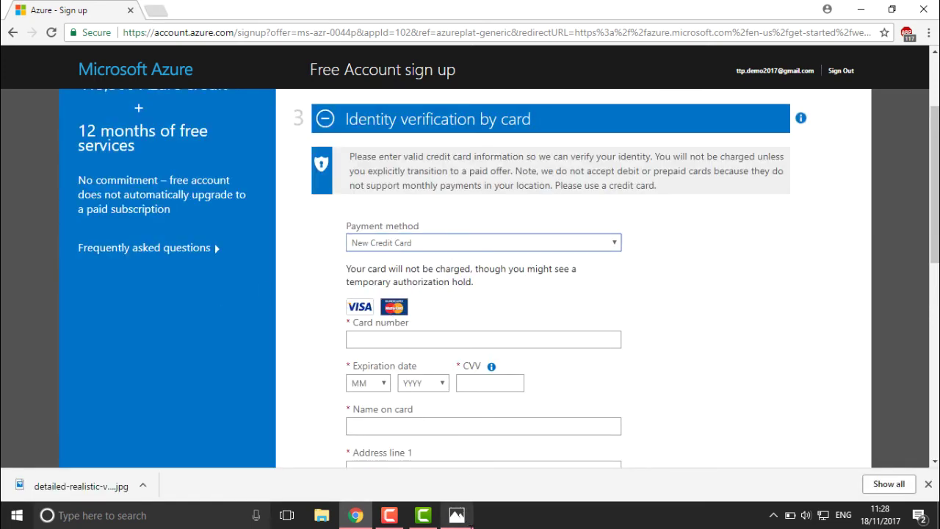
- Open the downloaded sample card image in Photos, snapped right beside the Azure sign-up page
click(457, 514)
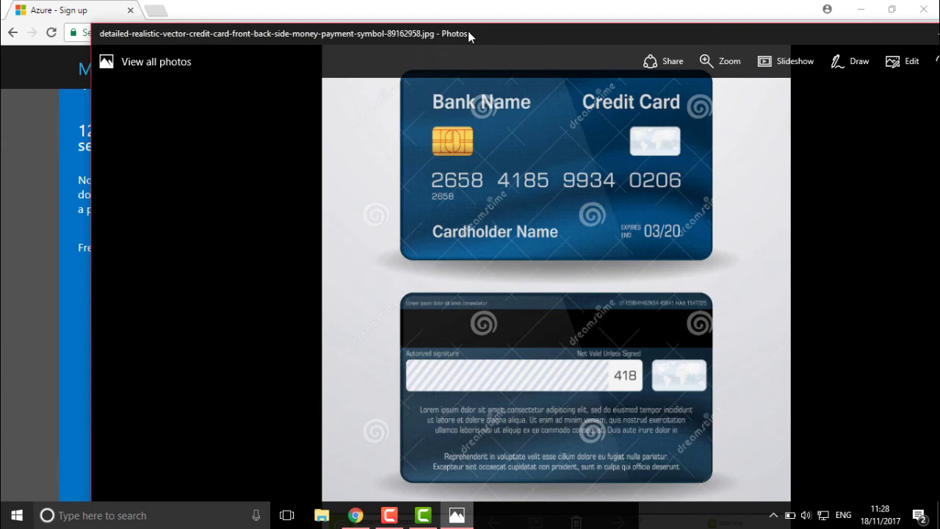
drag(473, 34, 938, 34)
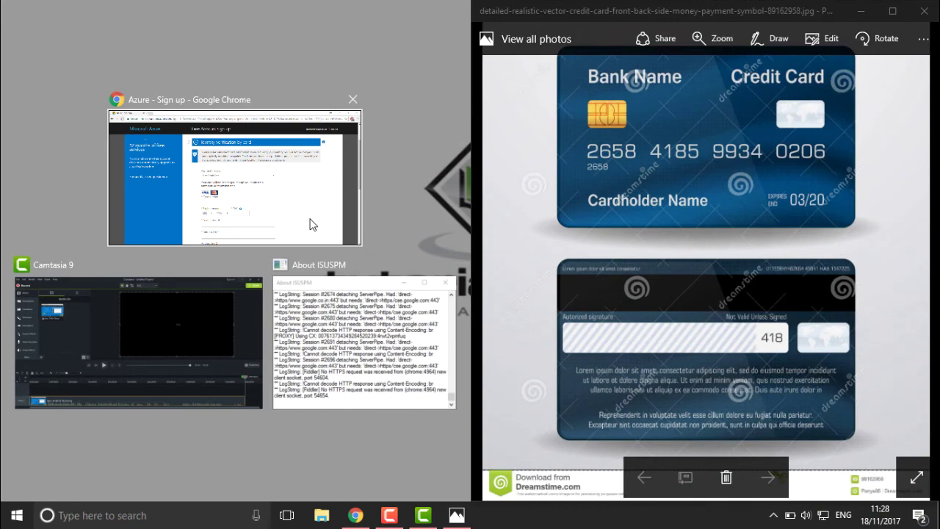
click(310, 224)
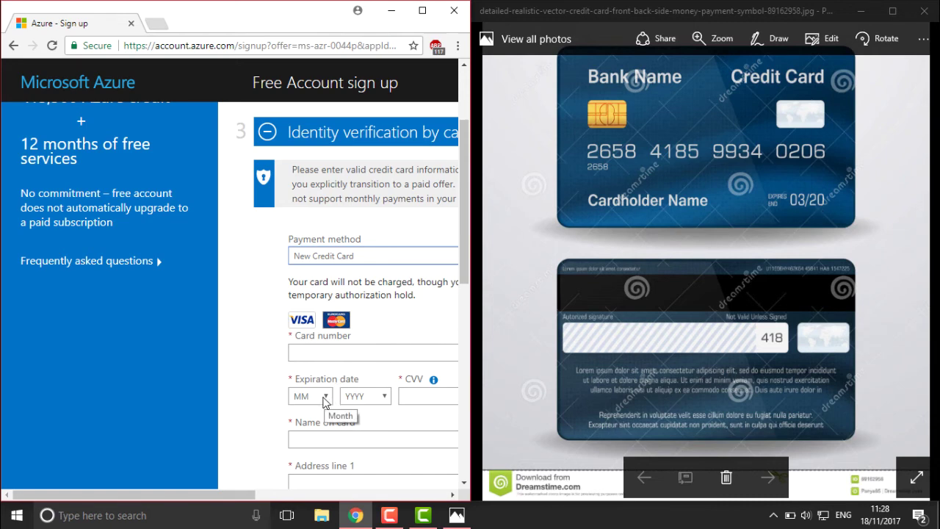
- Set the card expiration to 03 / 2020 and enter the sample card's CVV
click(325, 398)
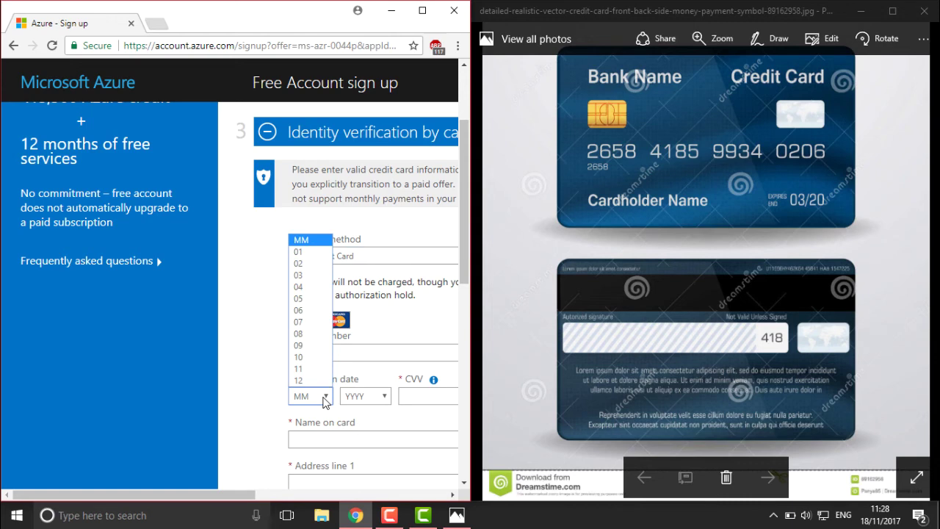
click(322, 275)
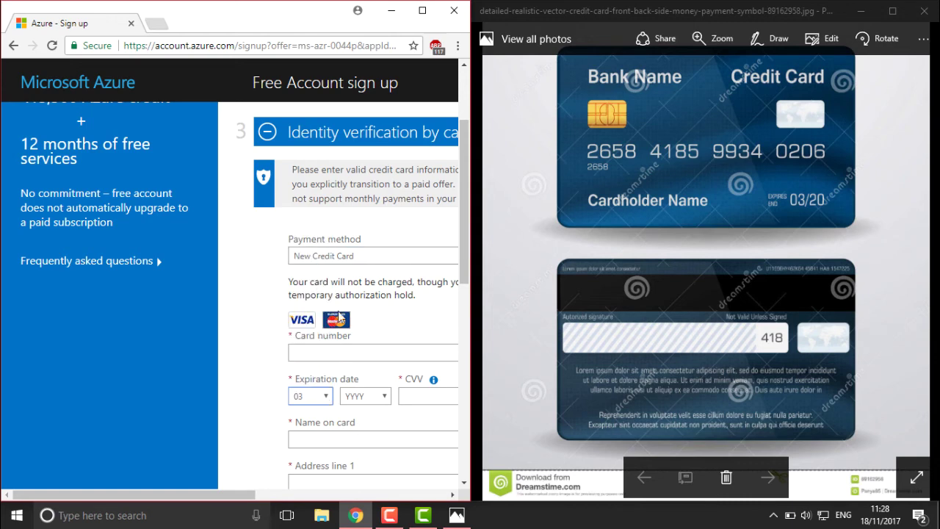
click(365, 396)
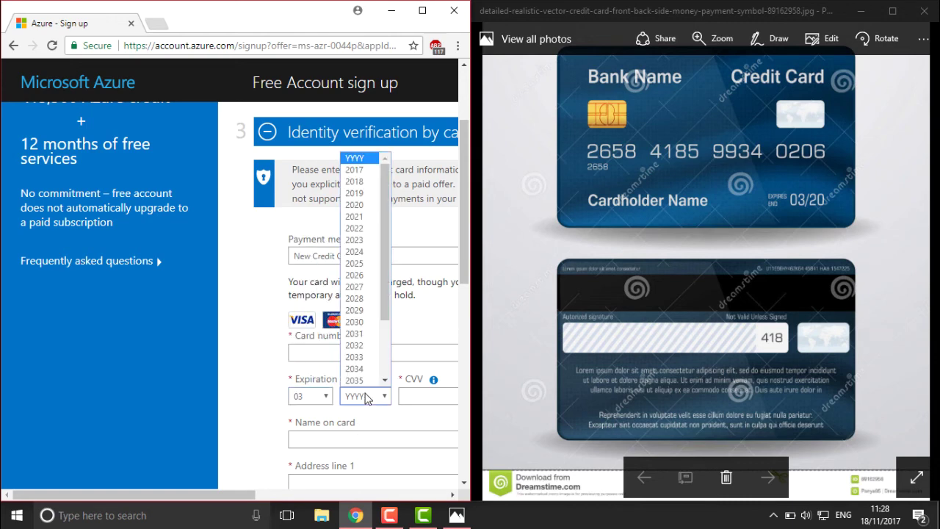
click(368, 210)
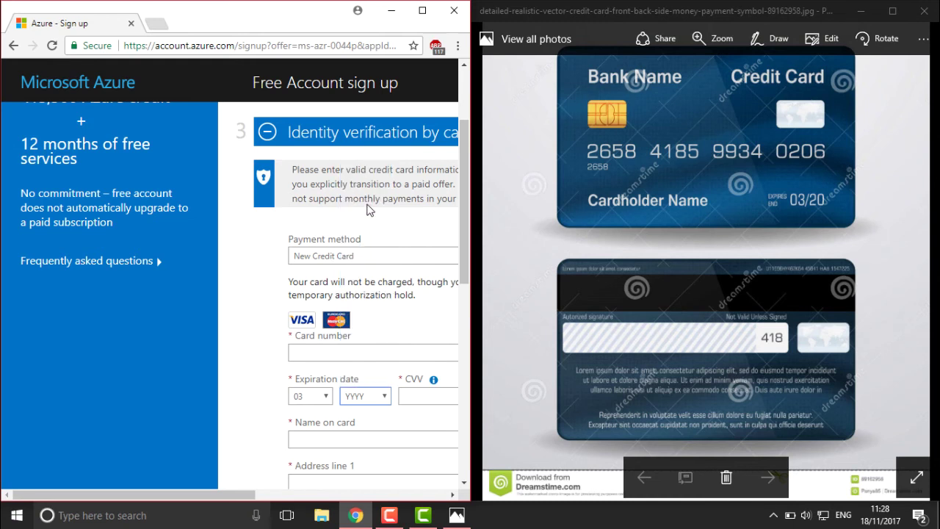
click(429, 393)
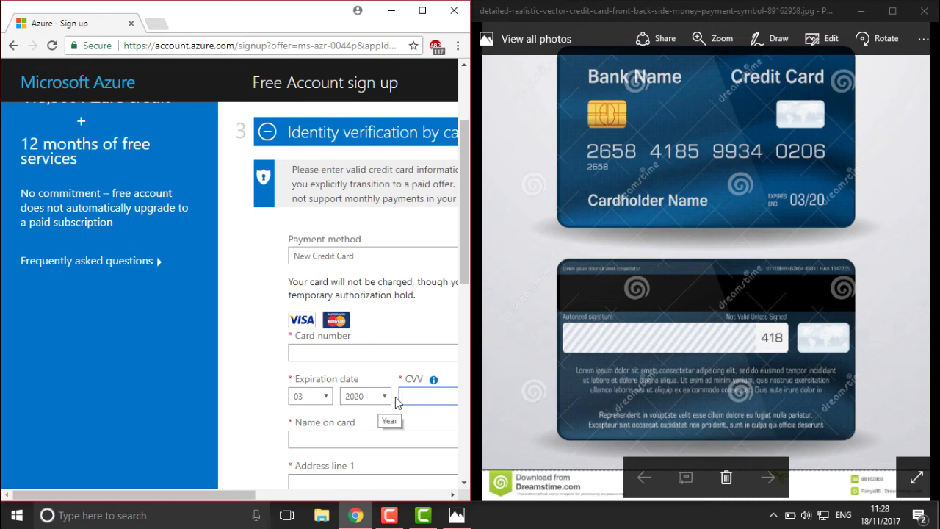
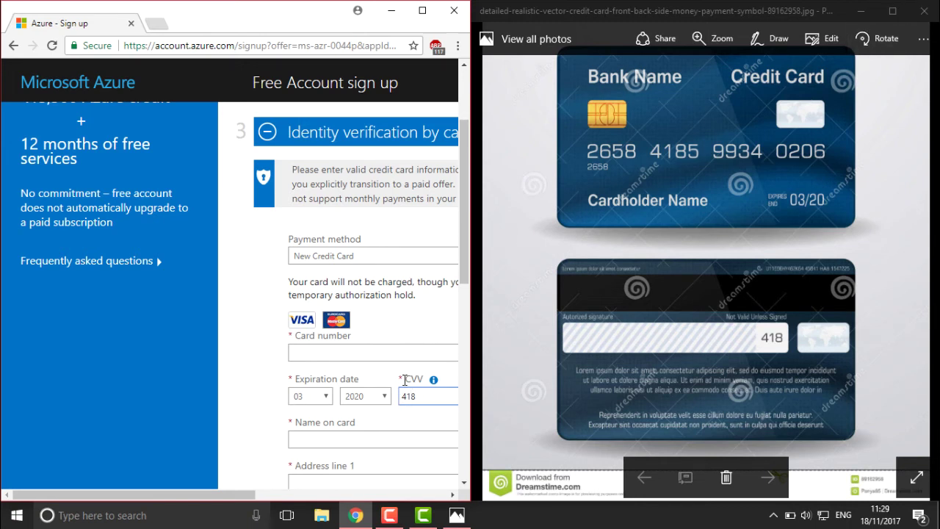
click(371, 442)
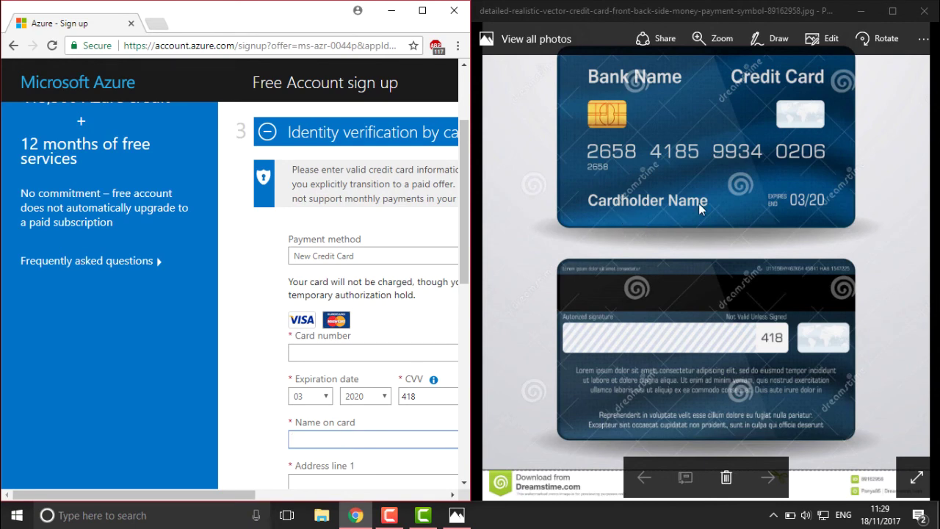
- Close the card image viewer and maximize the Azure sign-up page
click(925, 12)
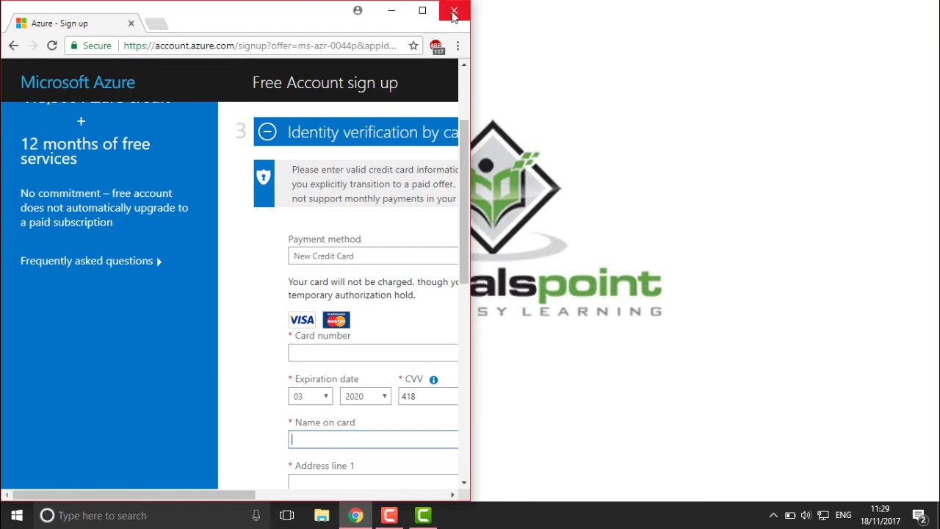
click(422, 10)
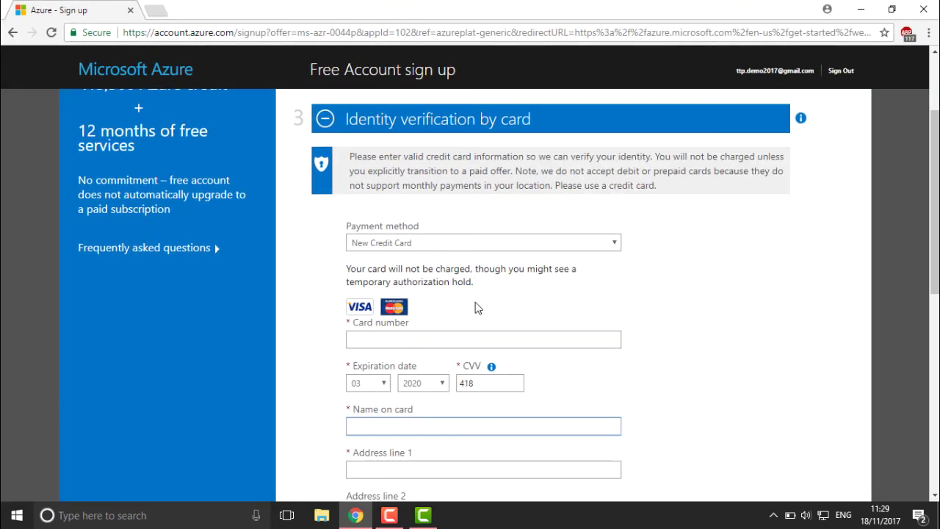
click(432, 474)
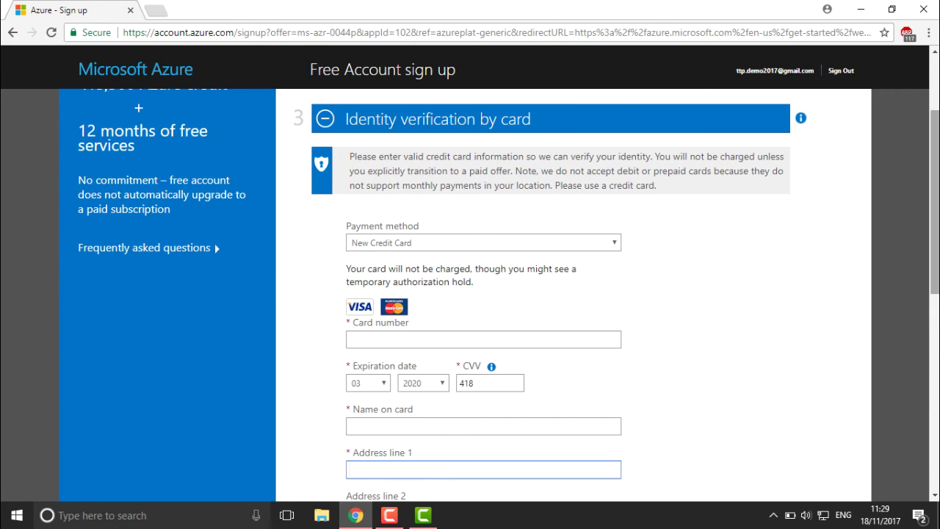
- Move through the City, District and Postal Code address fields
scroll(482, 218, down, 3)
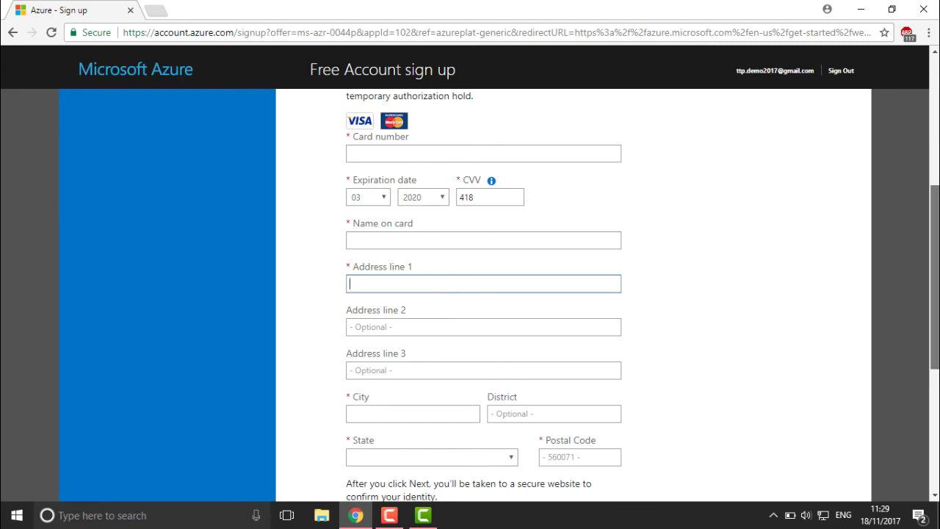
scroll(404, 338, down, 2)
click(385, 294)
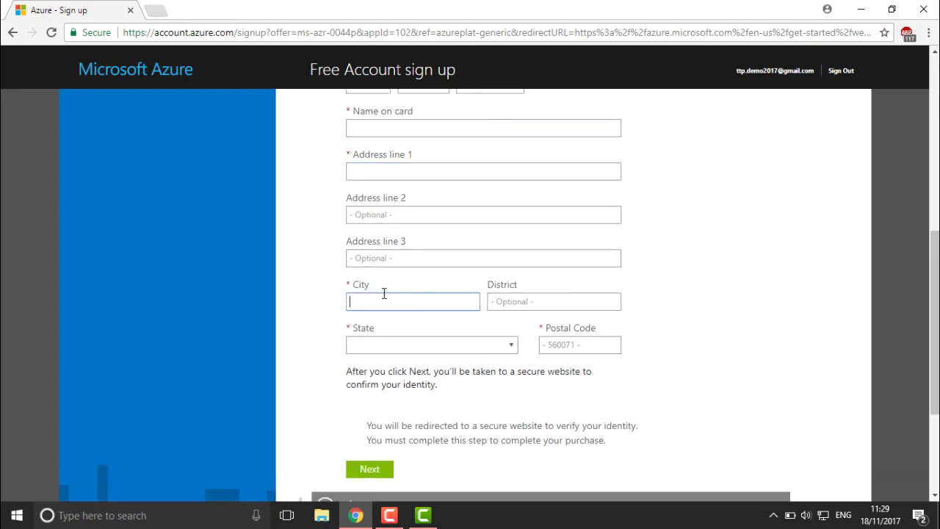
click(565, 308)
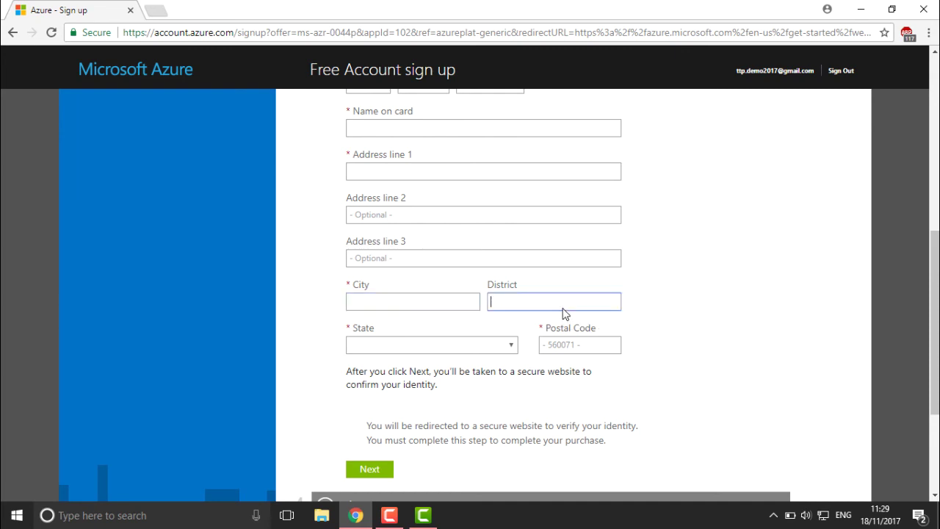
click(431, 363)
click(610, 349)
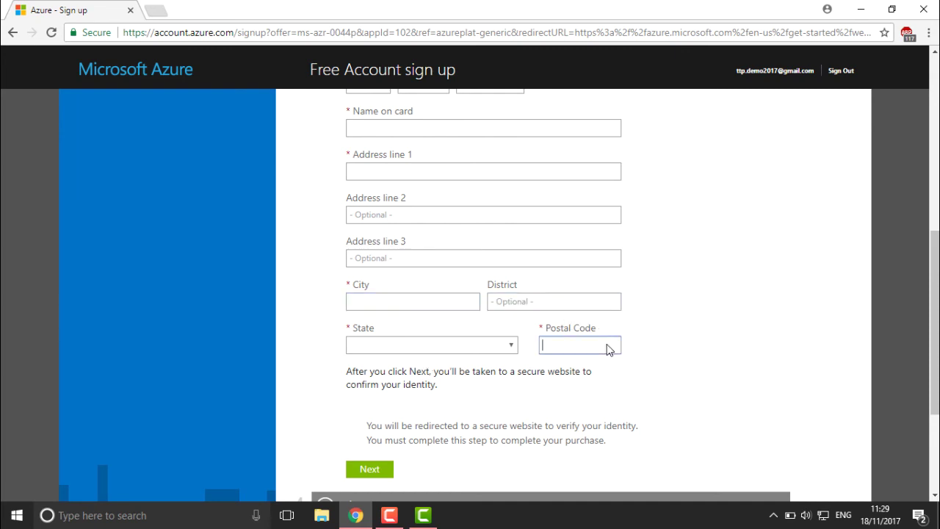
- Scroll down to the Agreement section and back up the form
scroll(469, 293, down, 3)
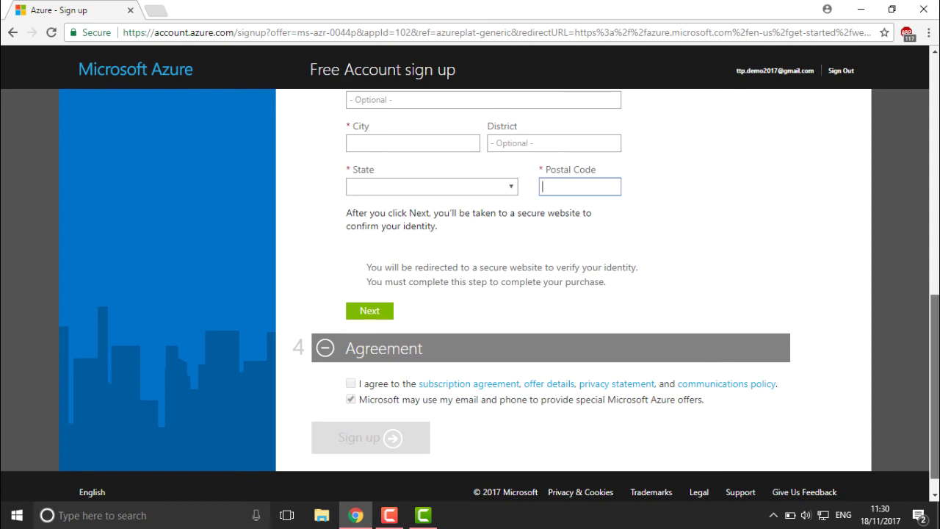
scroll(936, 331, up, 4)
scroll(937, 332, down, 4)
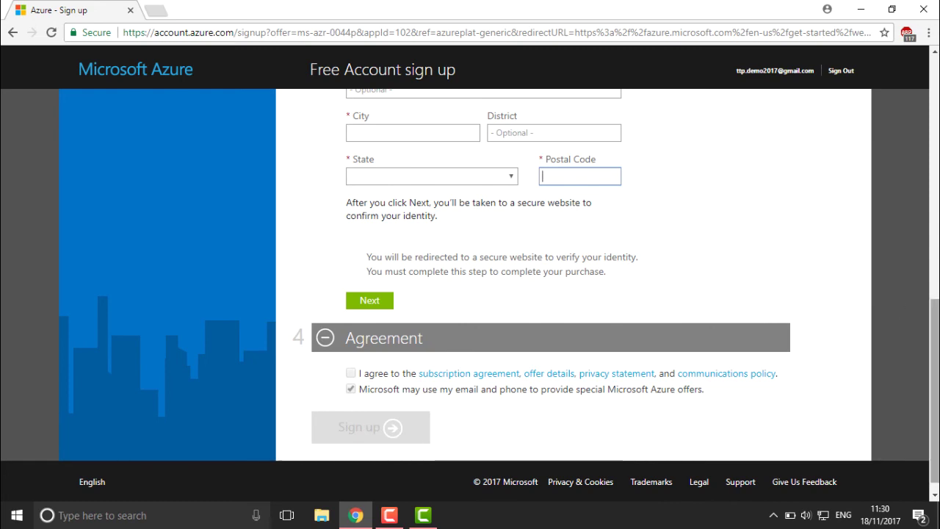
scroll(470, 294, up, 8)
scroll(470, 294, up, 1)
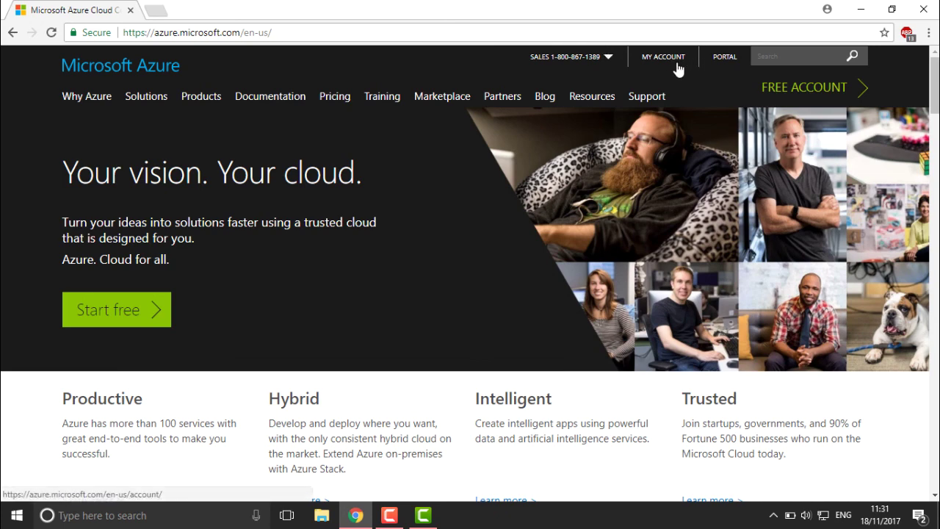
- Browse the MY ACCOUNT and FREE ACCOUNT pages, then go to the Azure PORTAL
click(666, 62)
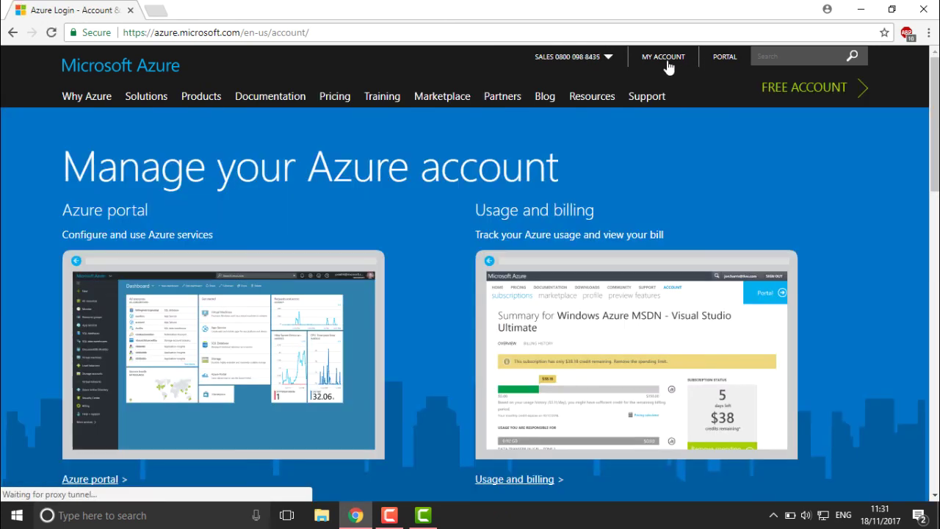
click(816, 94)
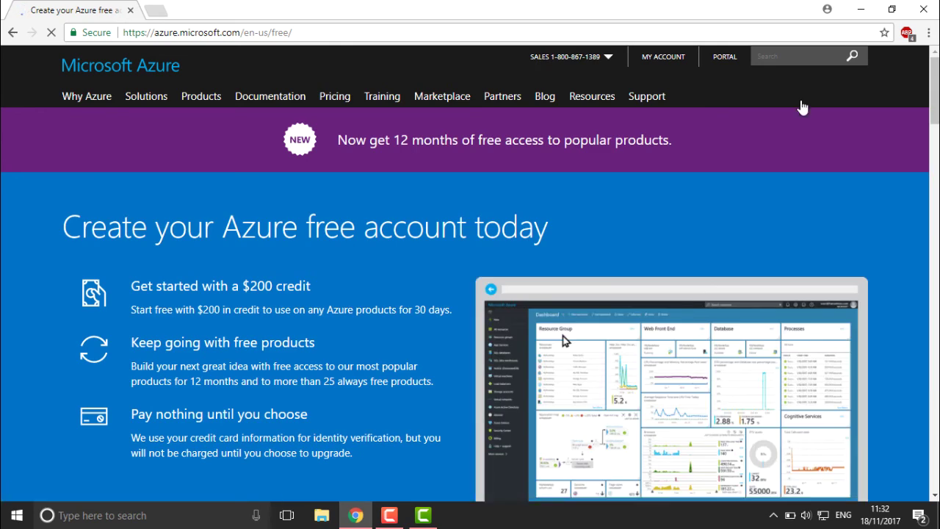
scroll(564, 340, down, 5)
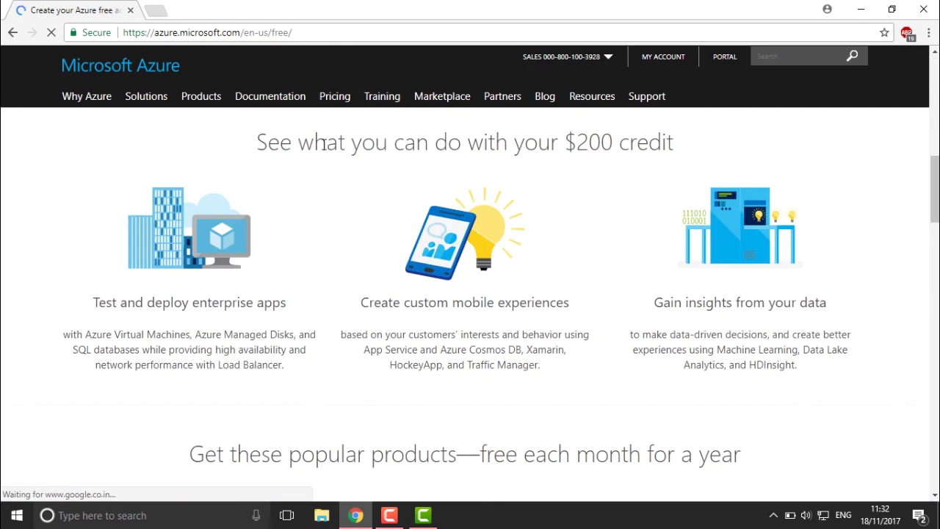
scroll(470, 294, up, 5)
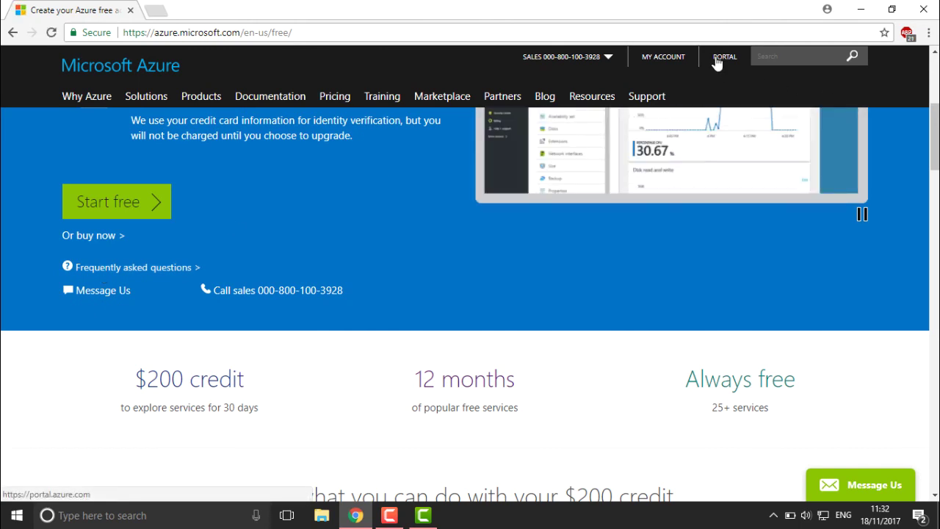
scroll(649, 244, up, 3)
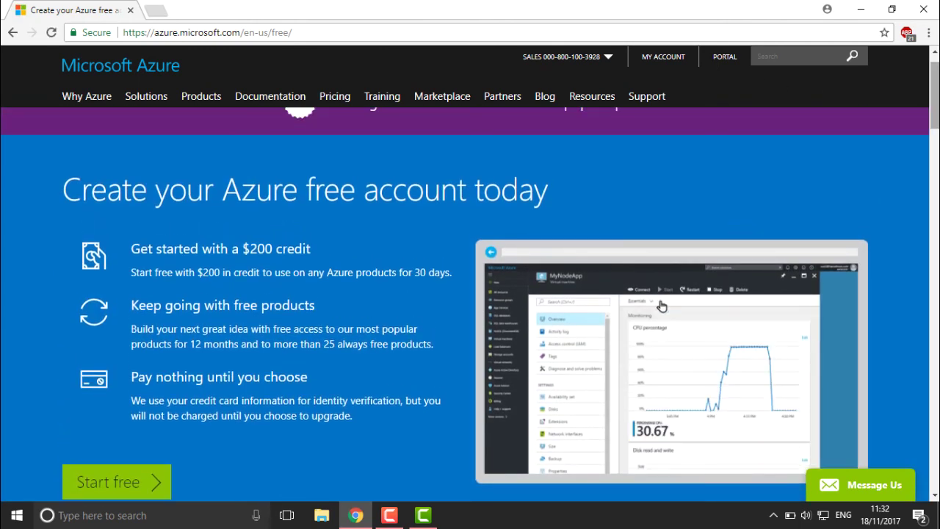
scroll(671, 61, up, 1)
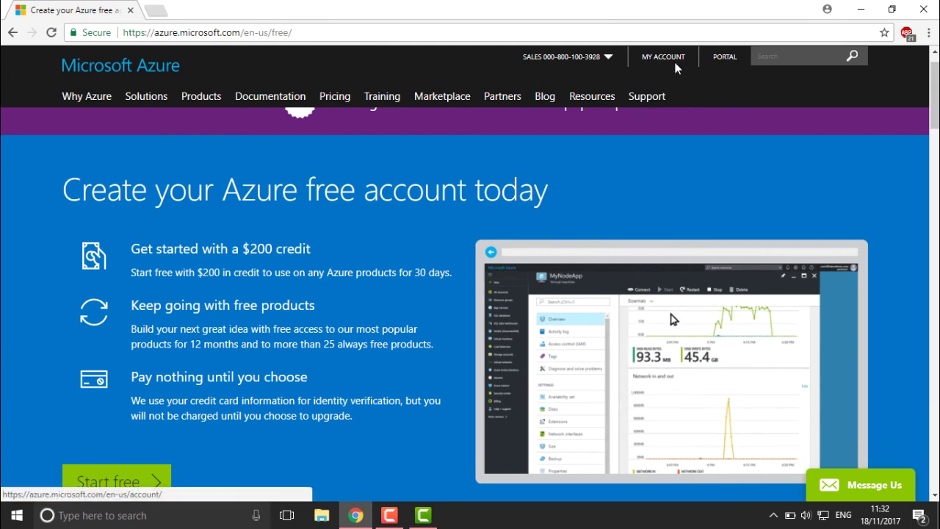
click(721, 59)
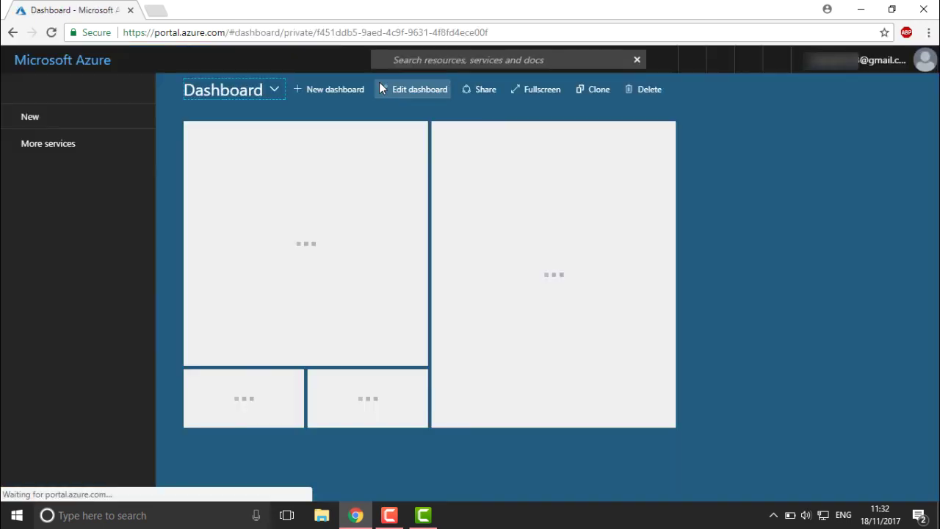
- Sign out of the portal and sign back in with the first saved account's password
click(854, 62)
click(867, 91)
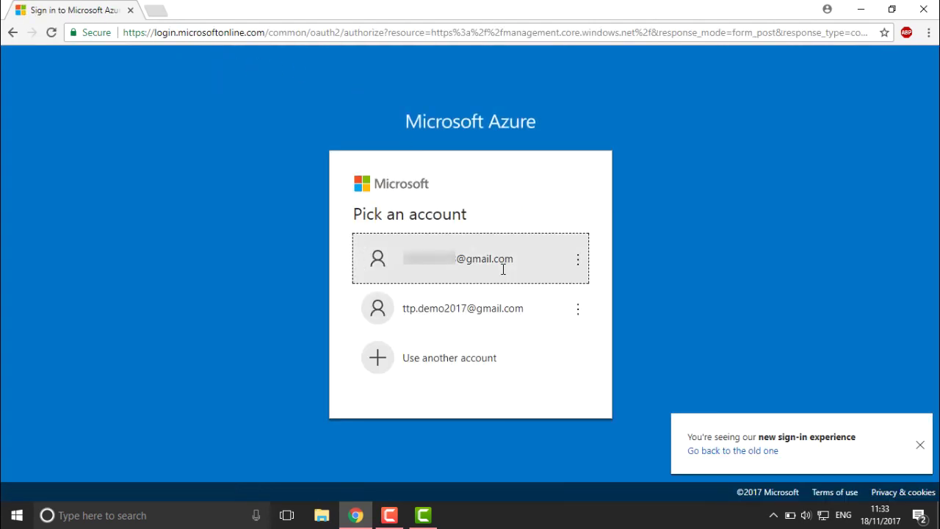
click(503, 269)
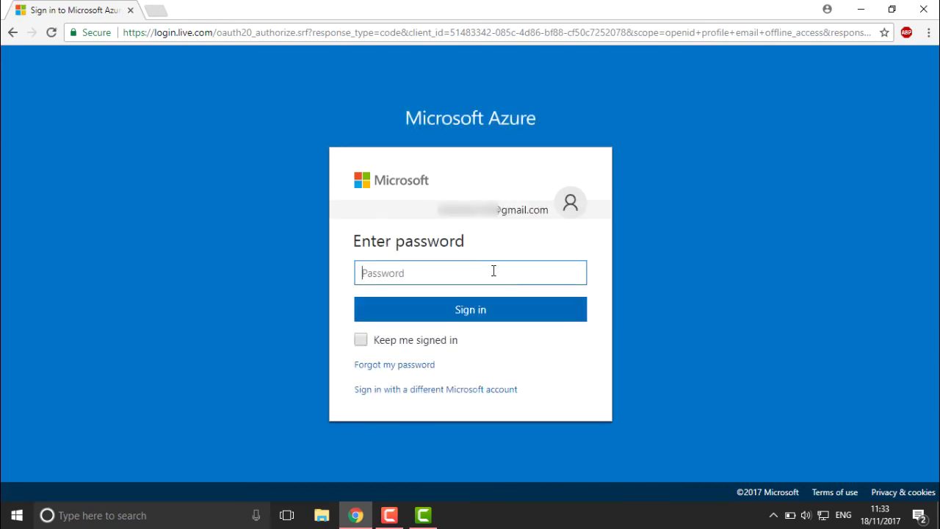
text(••••••)
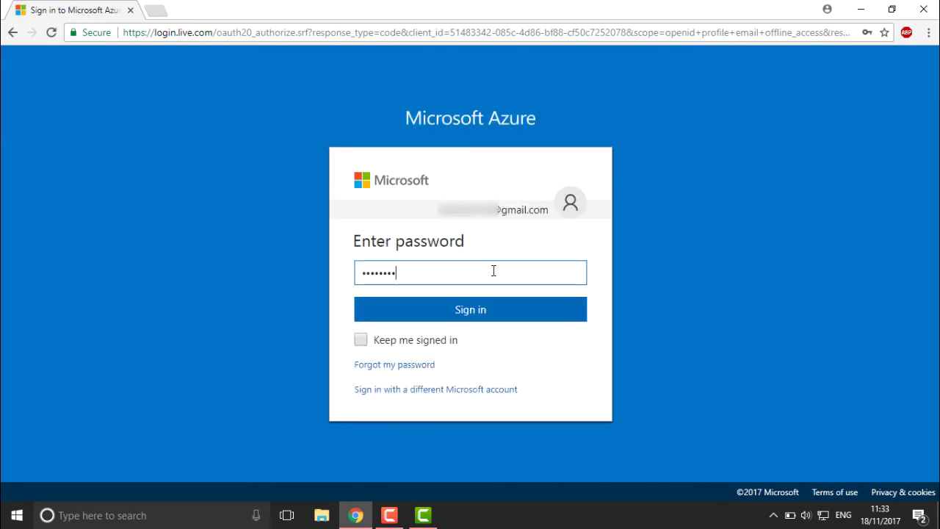
text(••)
key(Return)
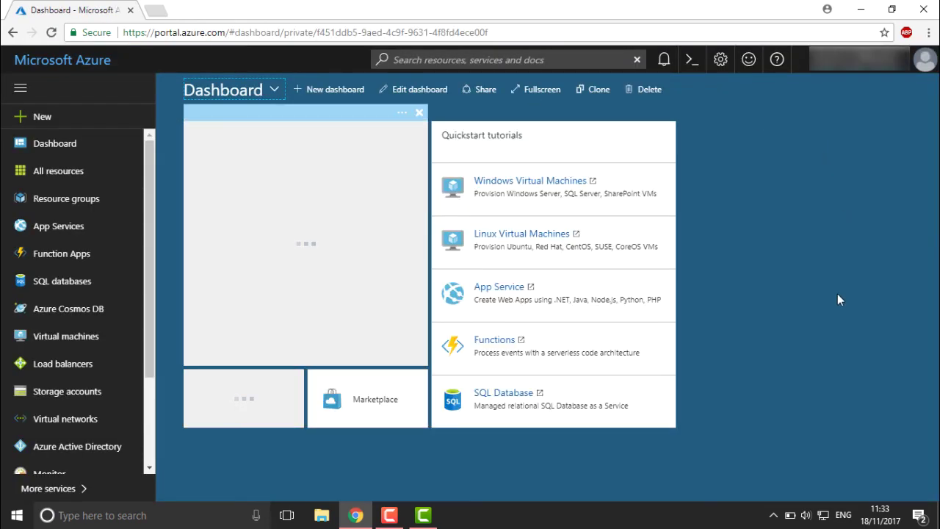
- Read the ₹13,300.00 Free Trial credit remaining notice, then dismiss it
mouse_move(387, 319)
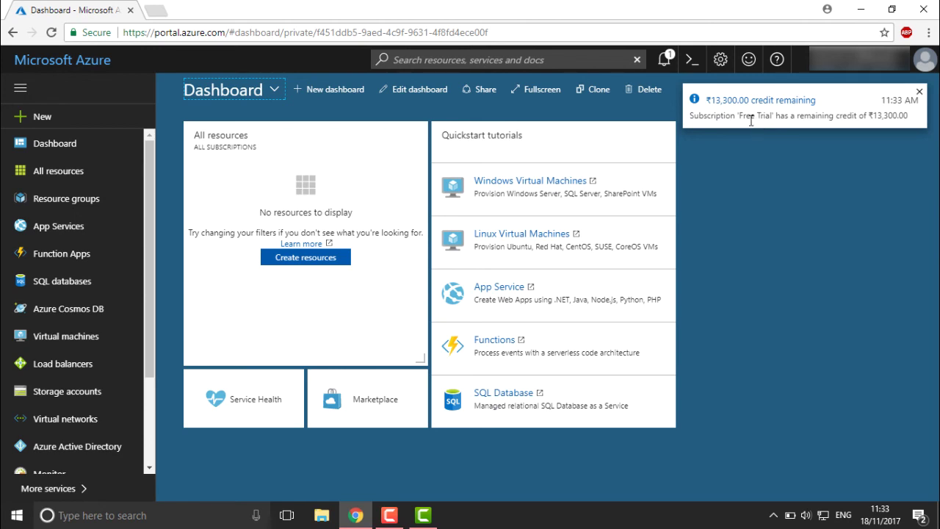
drag(746, 117, 807, 122)
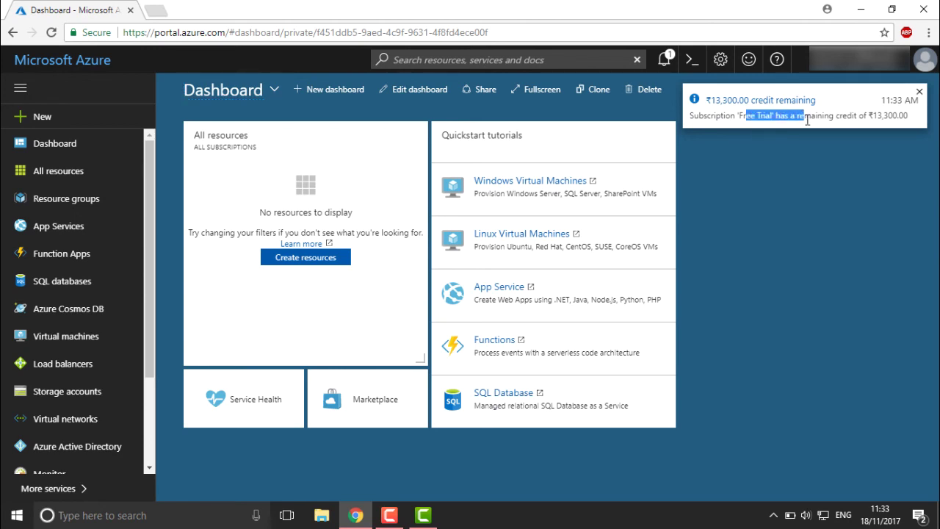
click(786, 201)
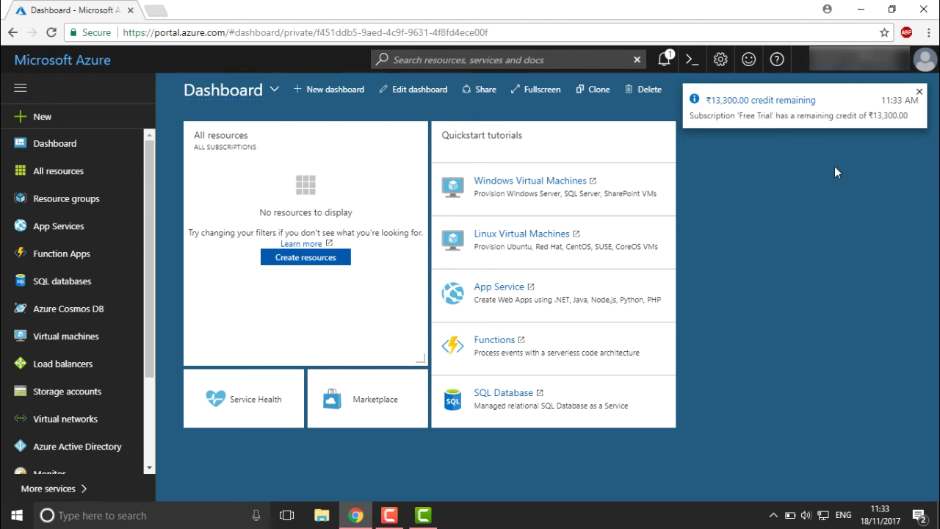
click(918, 92)
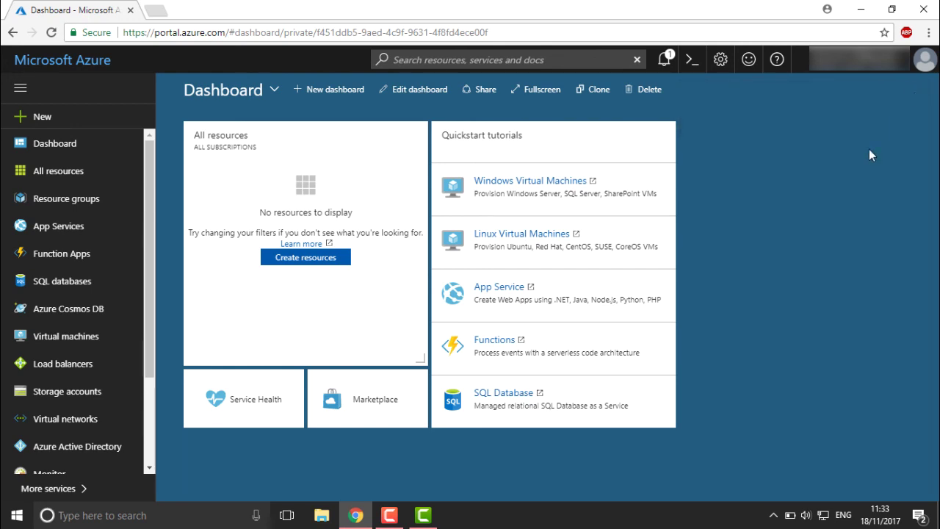